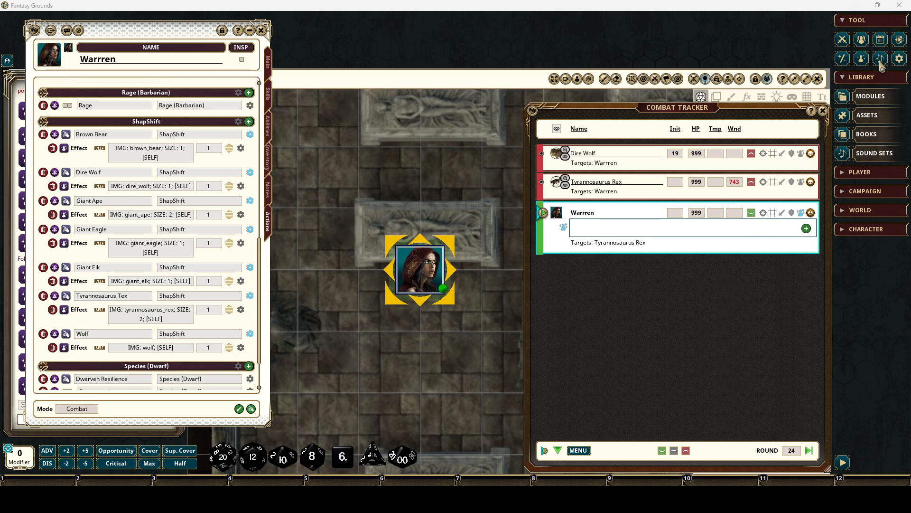
- Review the ShapeSwap token images in the Assets library and in their ShapeSwap folder in File Explorer
click(884, 117)
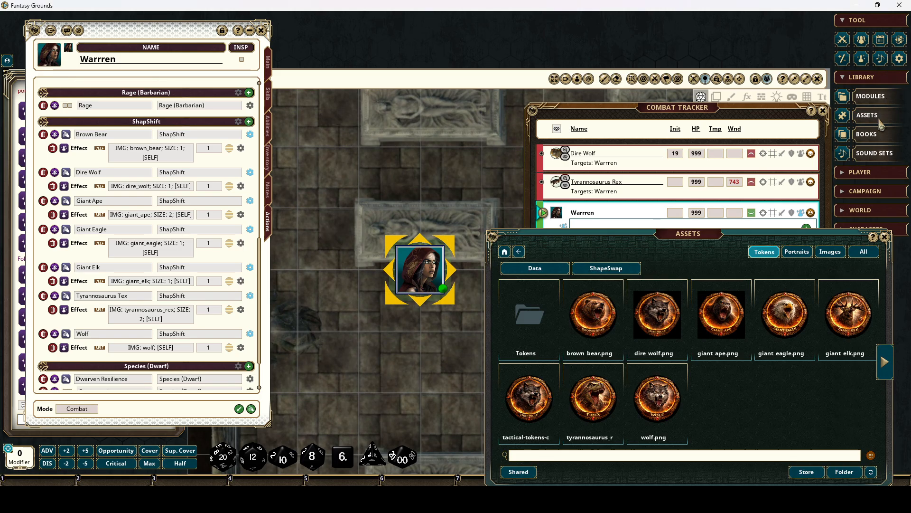
drag(748, 241, 746, 129)
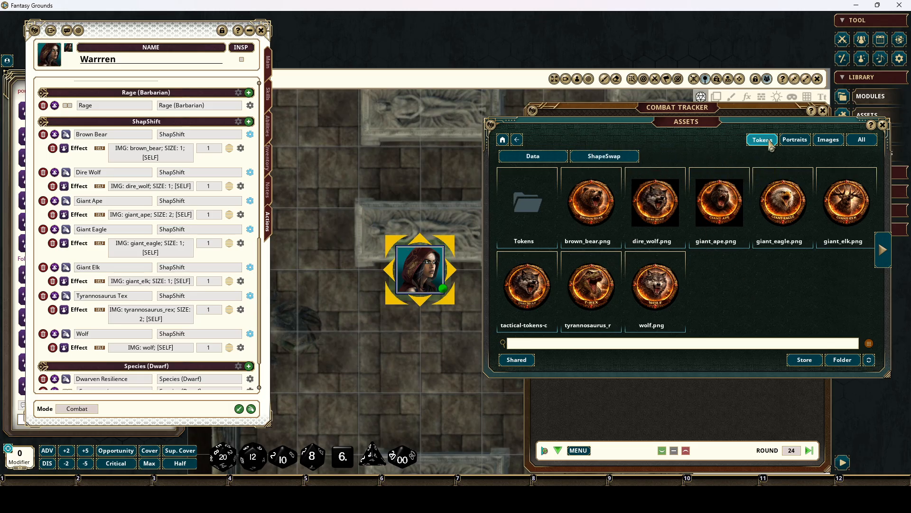
drag(0, 136, 549, 126)
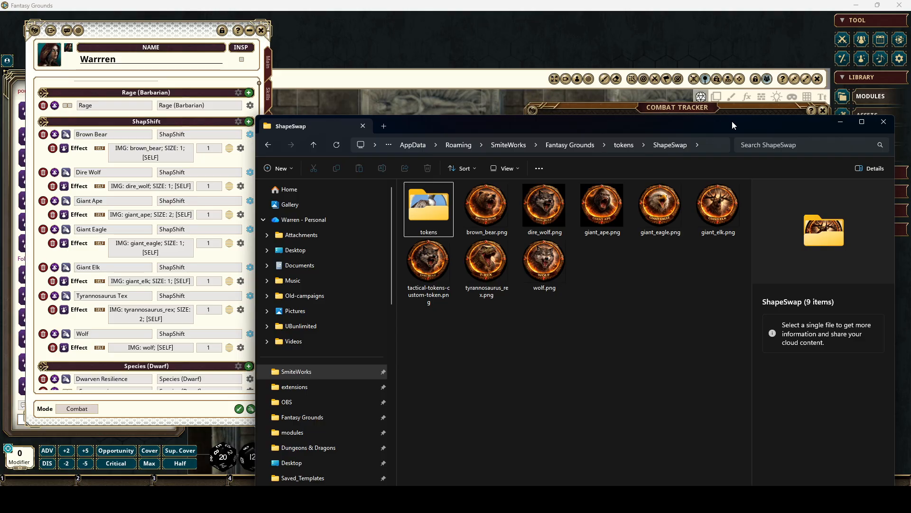
drag(732, 120, 674, 122)
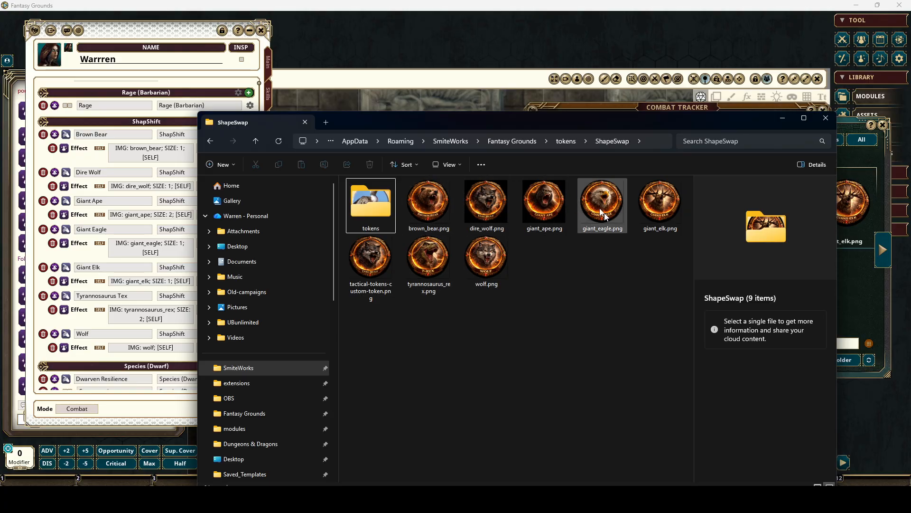
drag(607, 117, 0, 66)
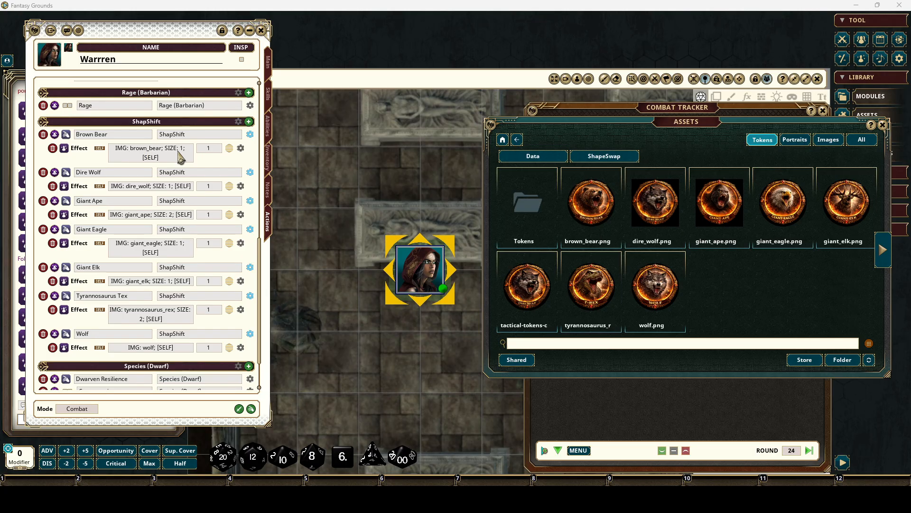
- Apply the Brown Bear shape effect to the player character, inspect its token on the map, and remove the effect in the Combat Tracker
click(660, 409)
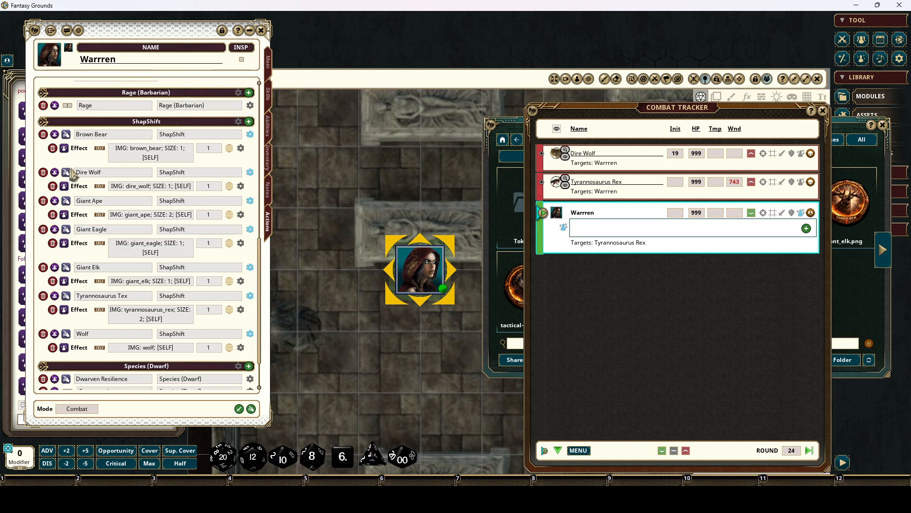
scroll(139, 167, up, 2)
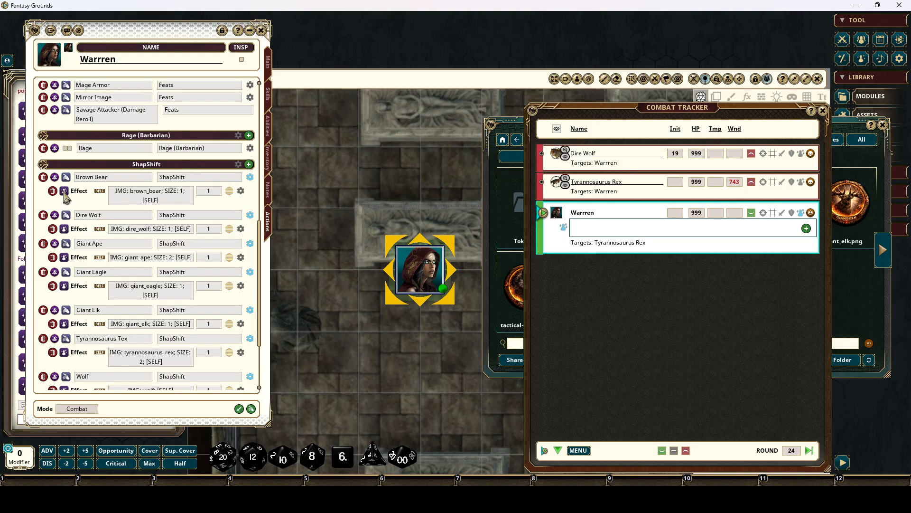
click(64, 191)
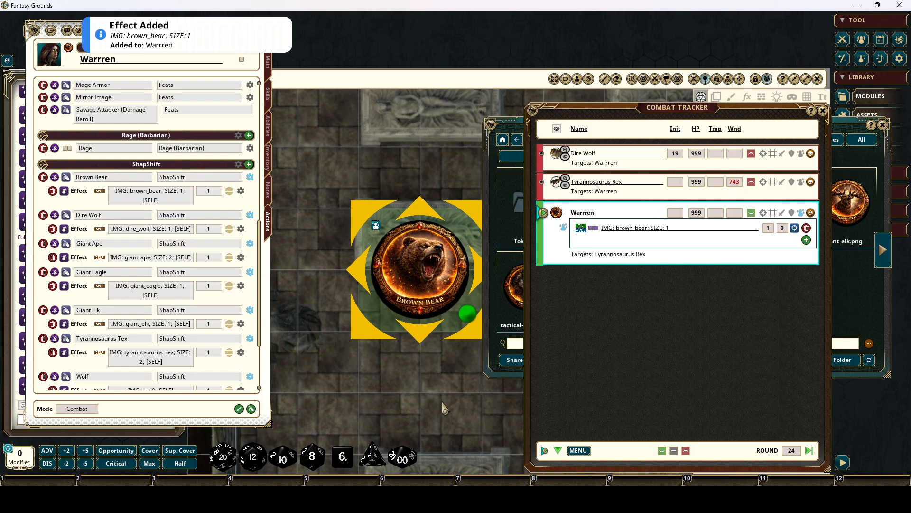
scroll(436, 319, up, 2)
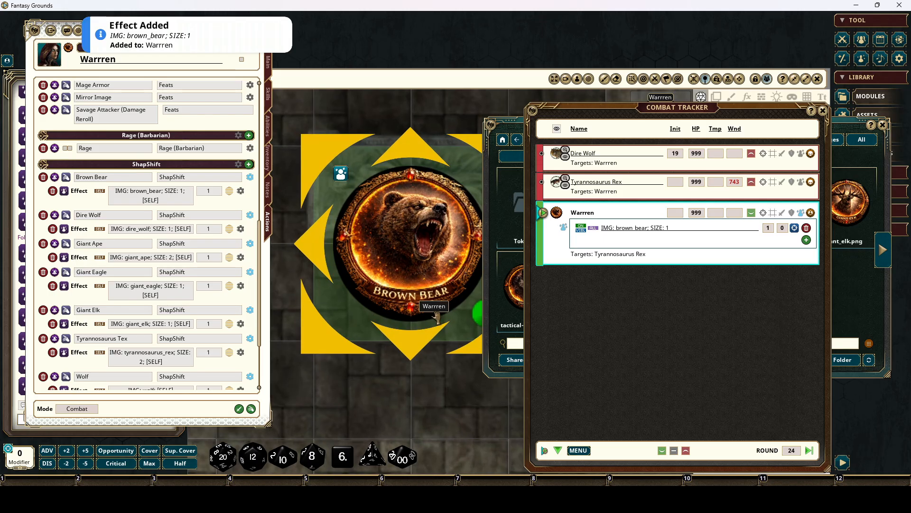
scroll(437, 318, down, 1)
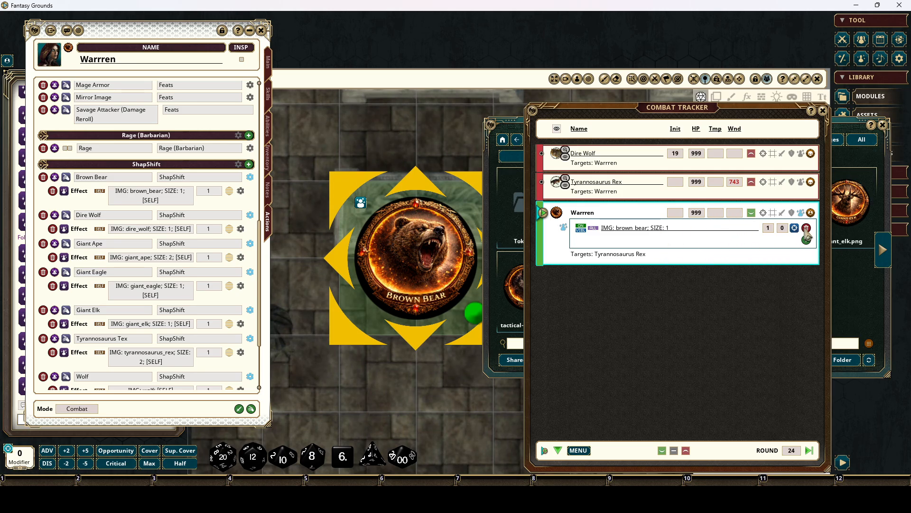
click(807, 229)
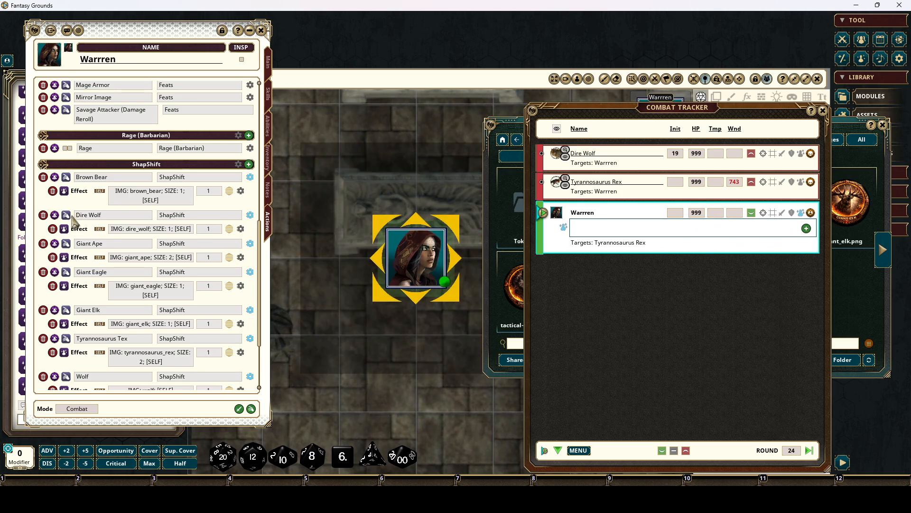
- Test the Dire Wolf and Giant Ape shape effects on the character, removing each one, and close the Assets window
click(65, 229)
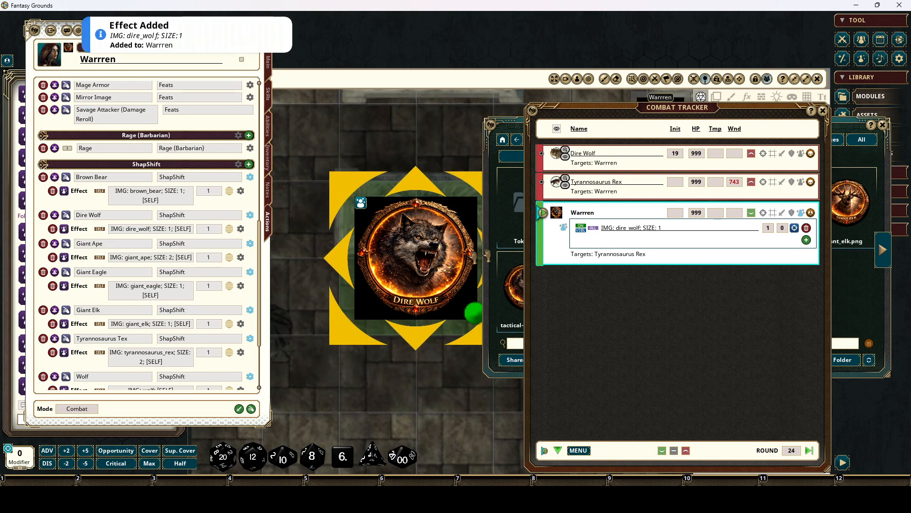
click(807, 228)
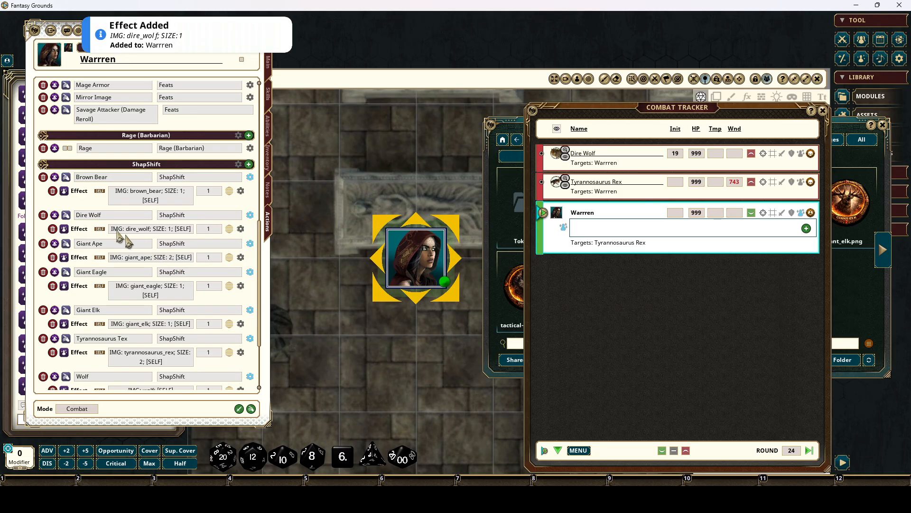
click(65, 258)
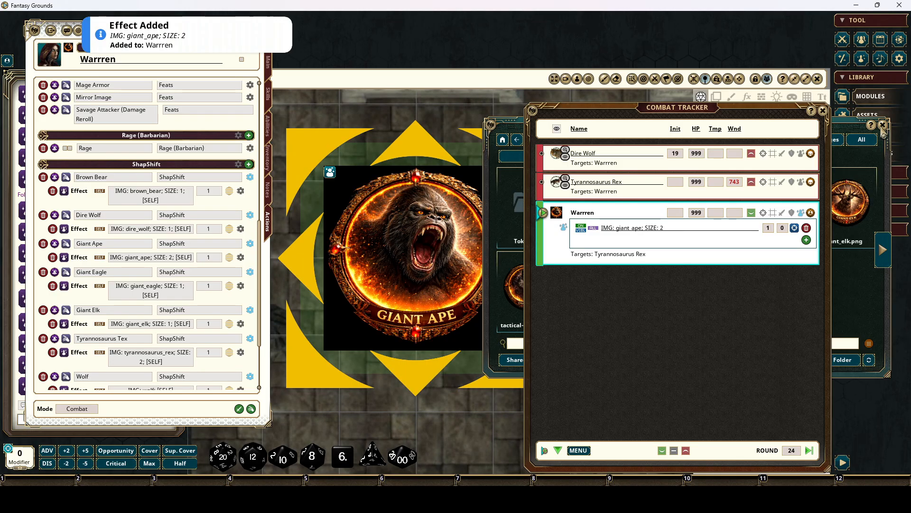
click(882, 125)
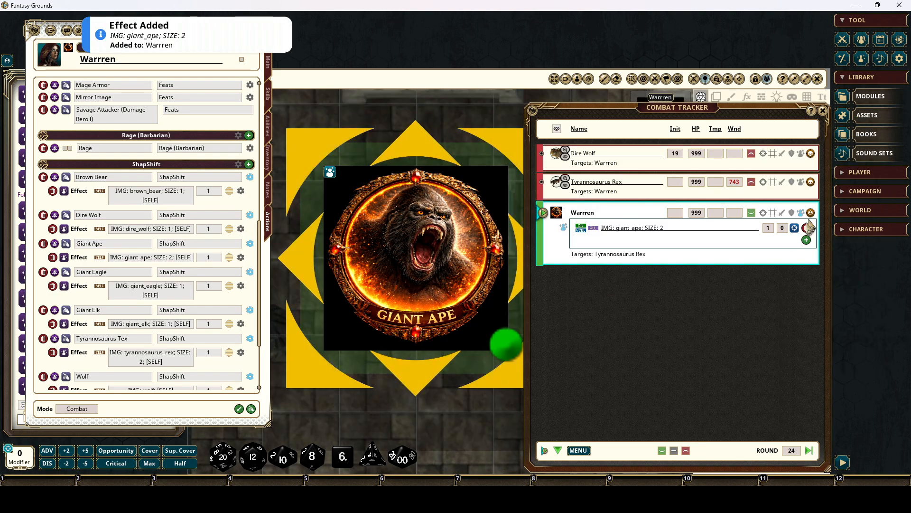
click(807, 228)
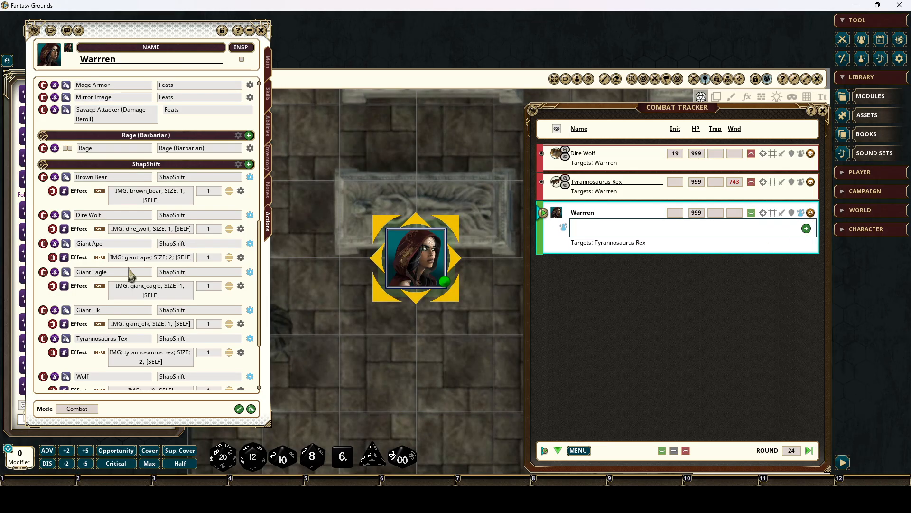
- Test the Giant Eagle, Giant Elk and Tyrannosaurus shape effects on the character one at a time, removing each from the Combat Tracker
click(64, 286)
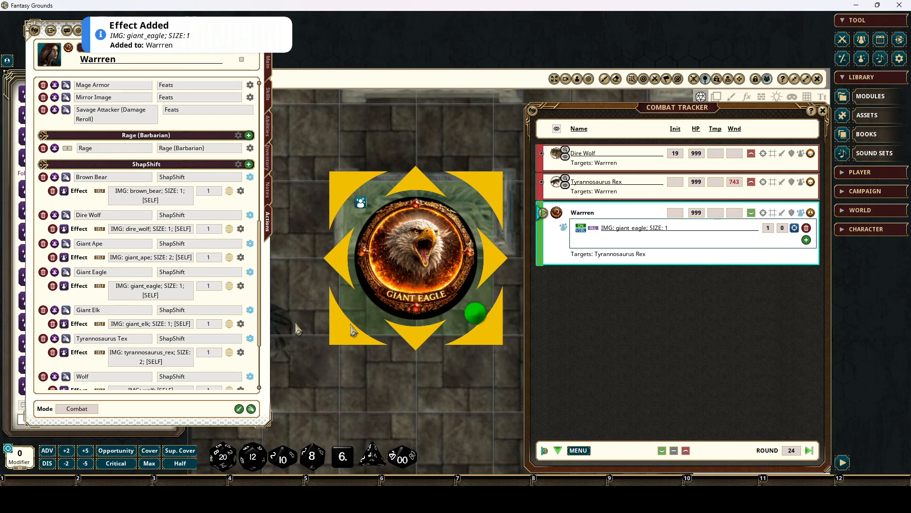
click(807, 228)
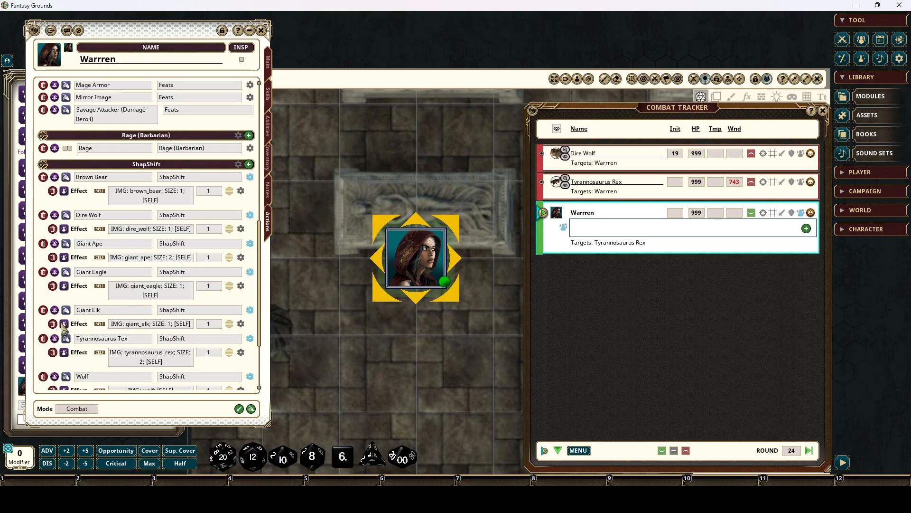
click(64, 324)
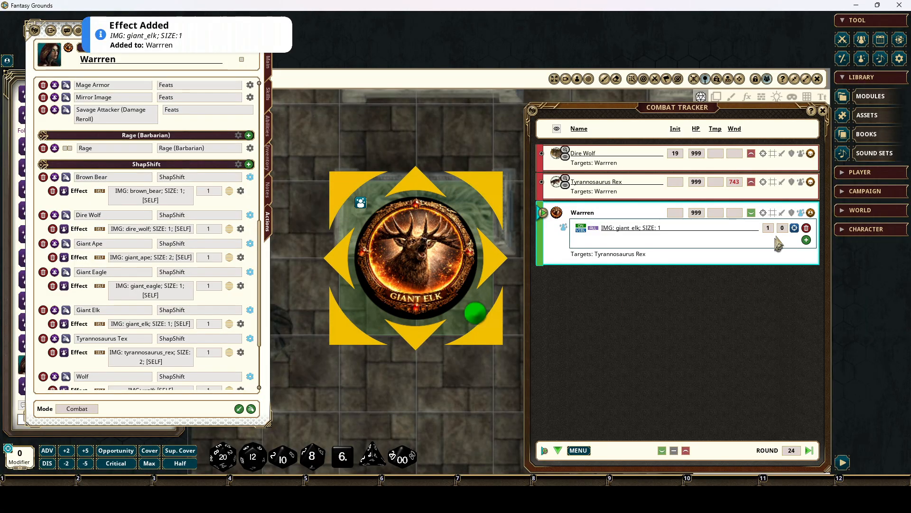
click(807, 228)
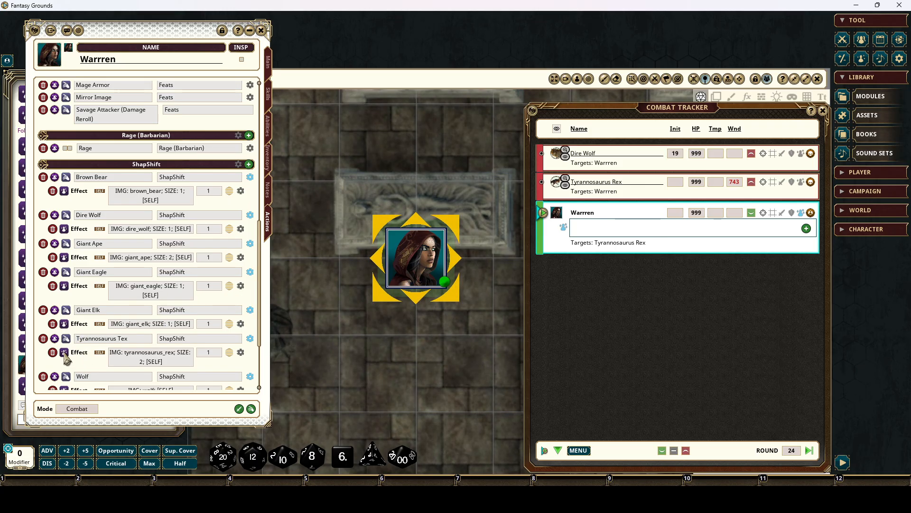
click(64, 354)
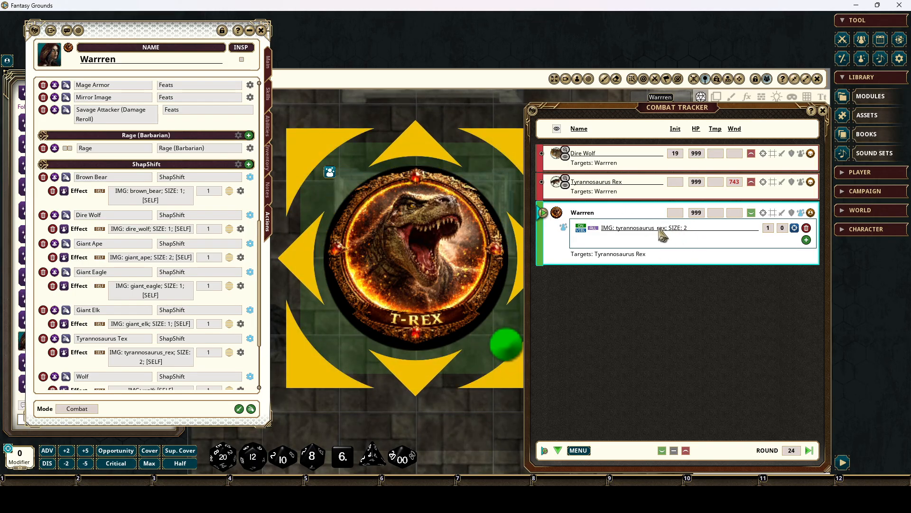
click(807, 229)
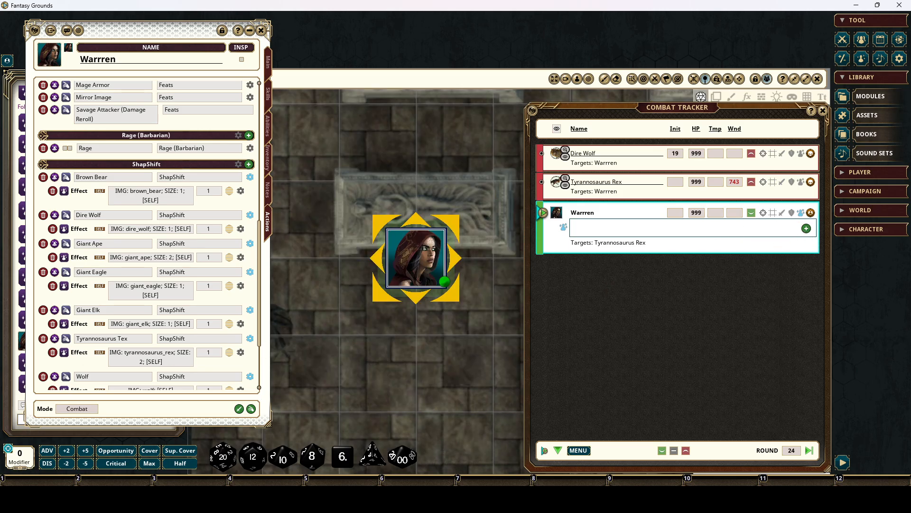
- Apply the Wolf shape effect to the character and advance the combat turns to the character's turn in round 25
scroll(70, 355, down, 3)
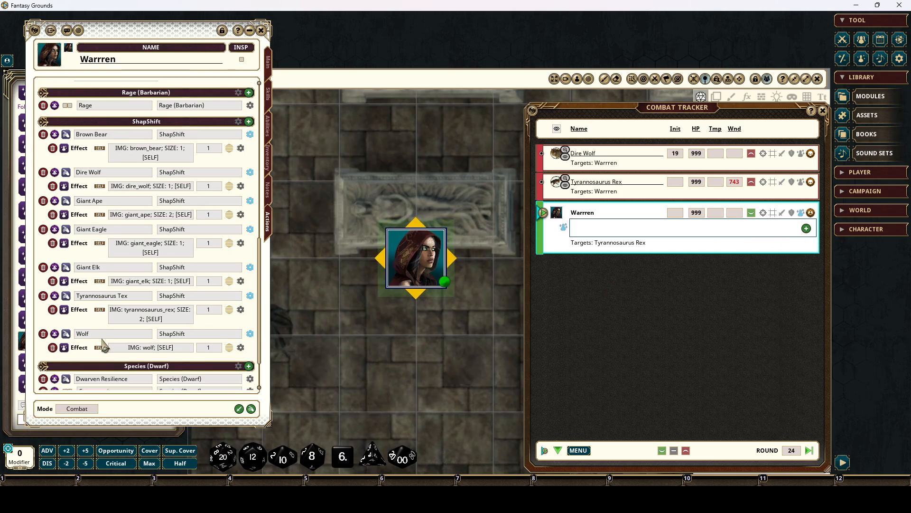
click(65, 348)
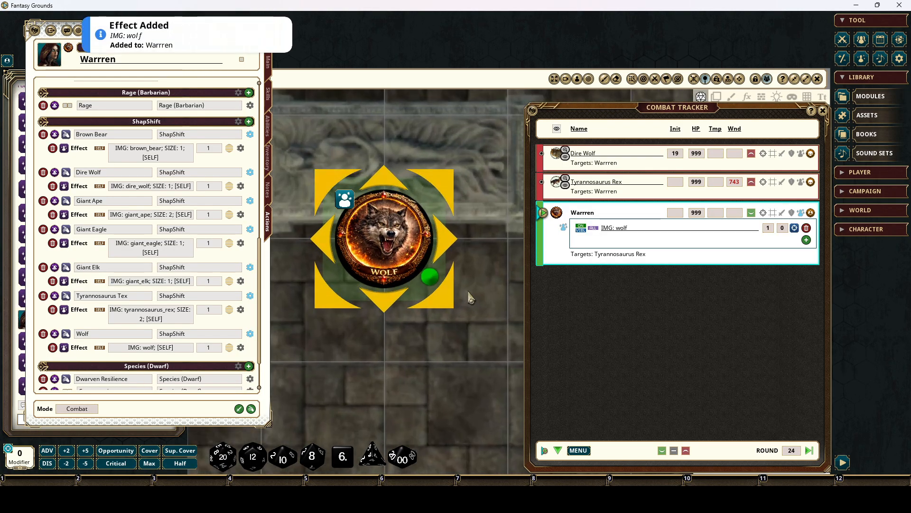
scroll(470, 298, down, 1)
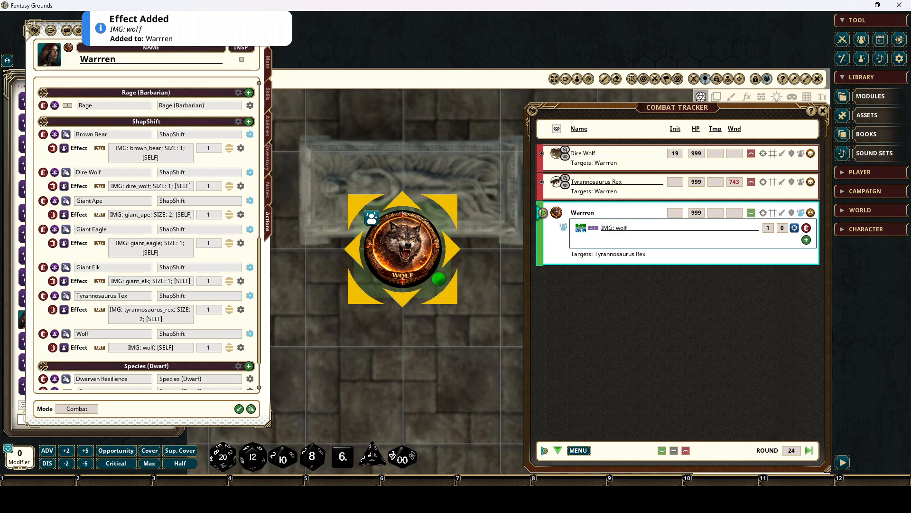
click(559, 451)
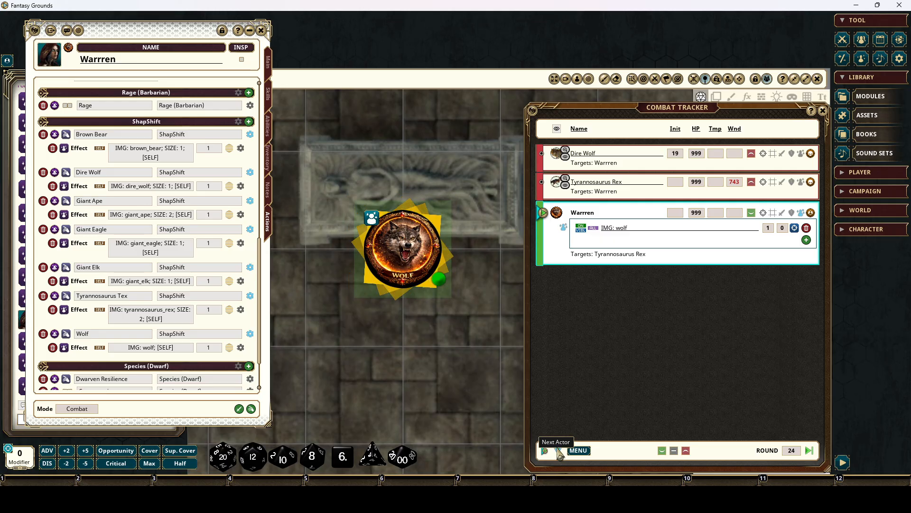
click(559, 451)
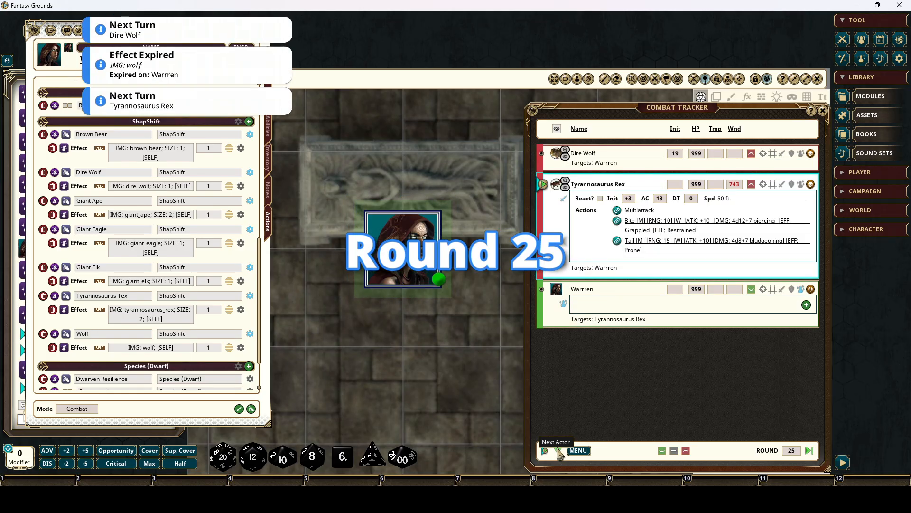
click(559, 451)
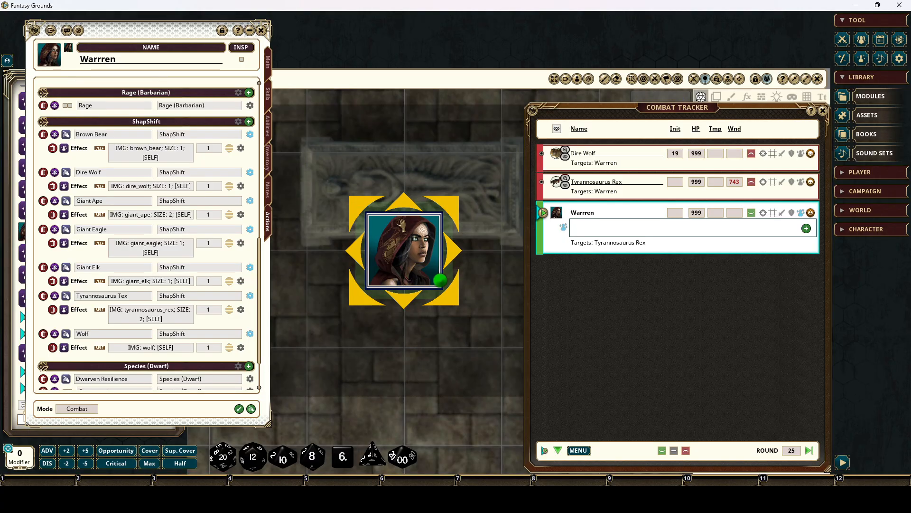
- Apply the Tyrannosaurus shape effect to the character and set the character's temporary hit points to 5
scroll(433, 297, down, 2)
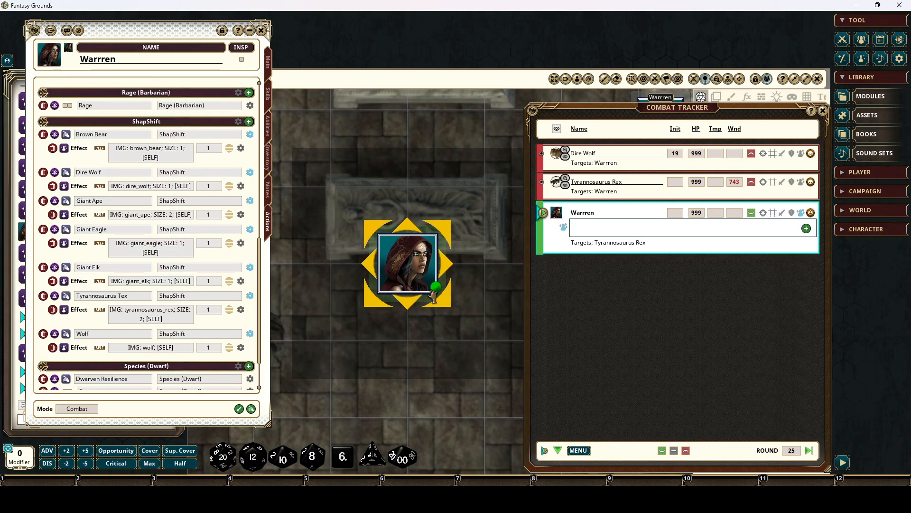
drag(441, 308, 423, 305)
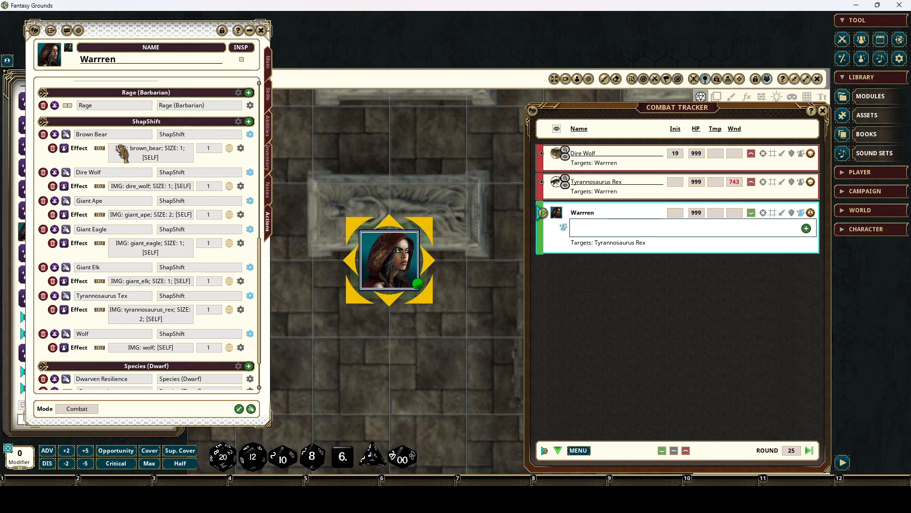
scroll(104, 200, up, 3)
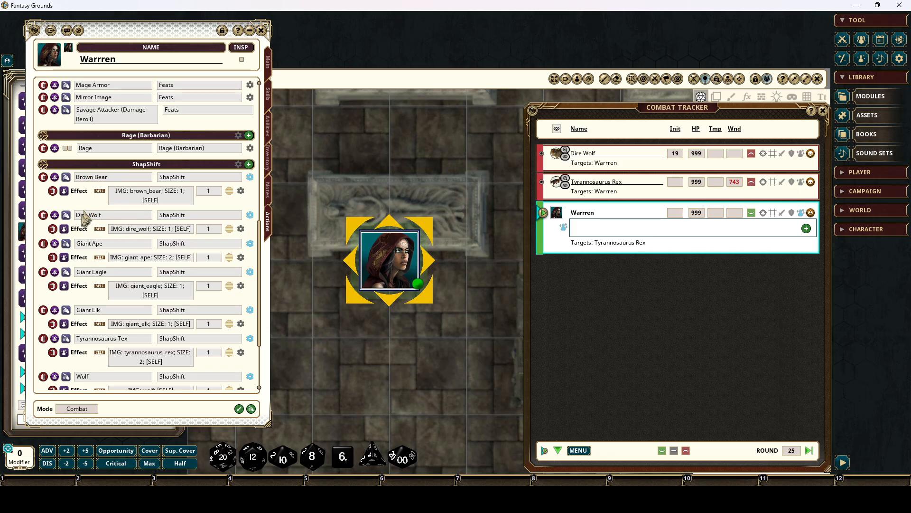
click(65, 353)
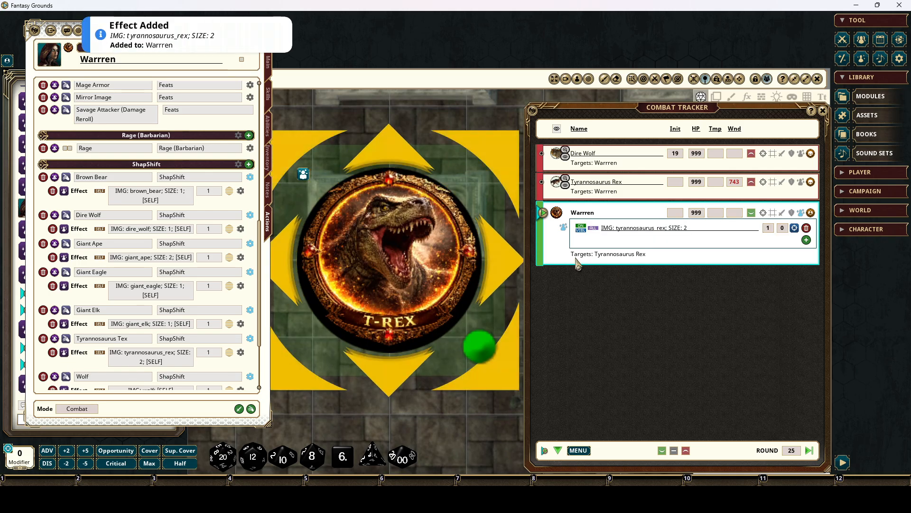
click(717, 213)
text(5)
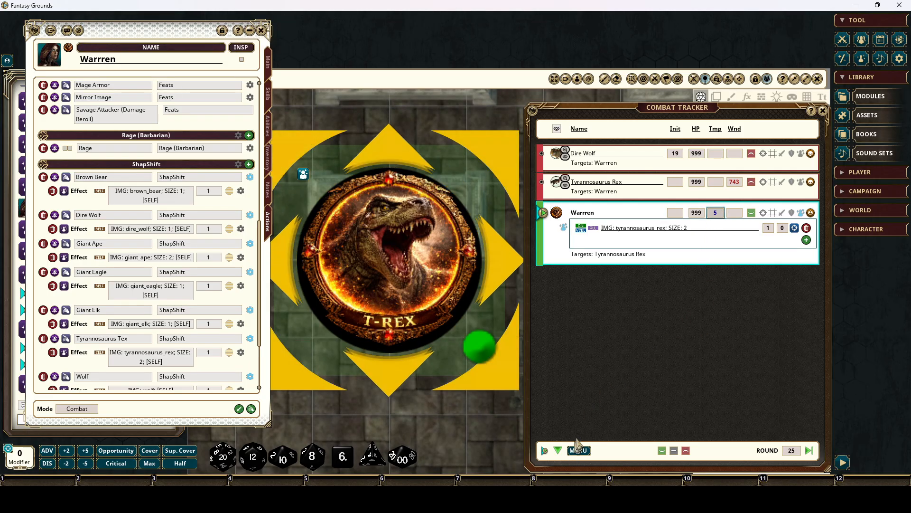
- Advance the Combat Tracker through three actors to the character's turn in round 26
click(560, 457)
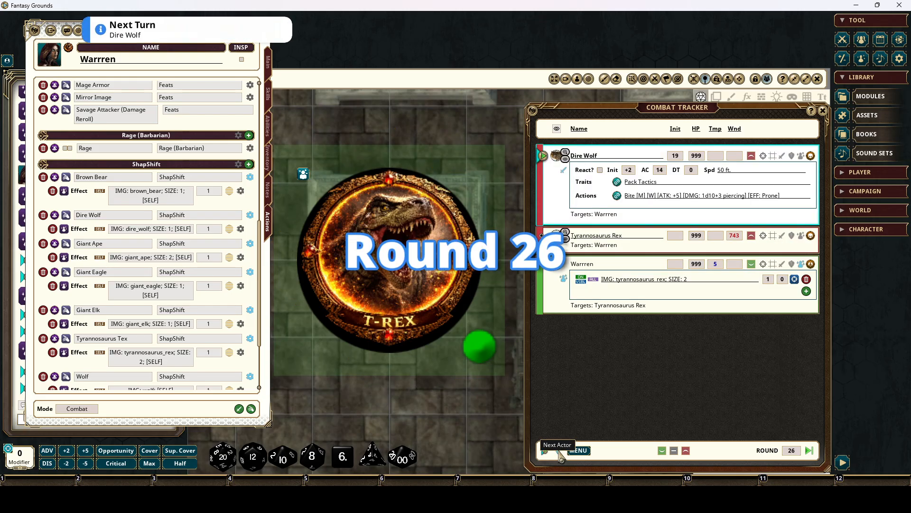
click(560, 456)
click(560, 457)
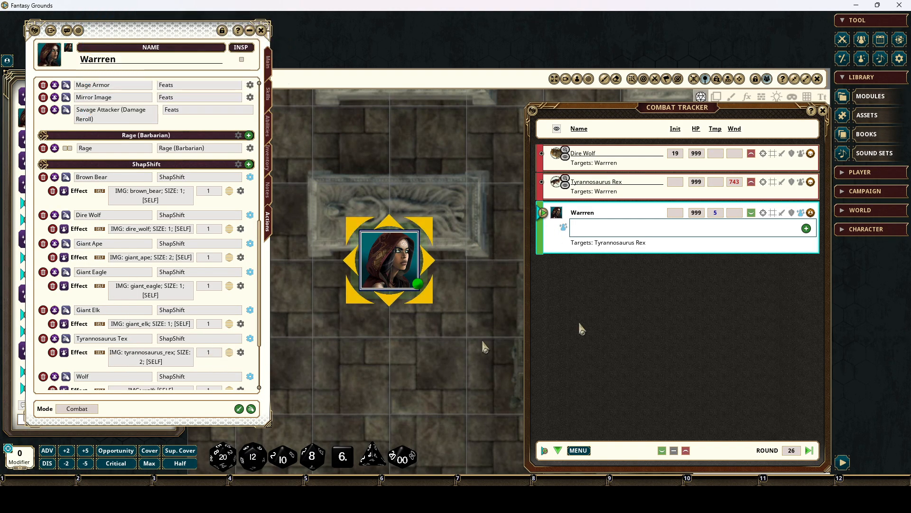
- Apply the Tyrannosaurus shape effect to the character, then deal the Dire Wolf's 1d10+3 piercing bite damage to the character
click(76, 353)
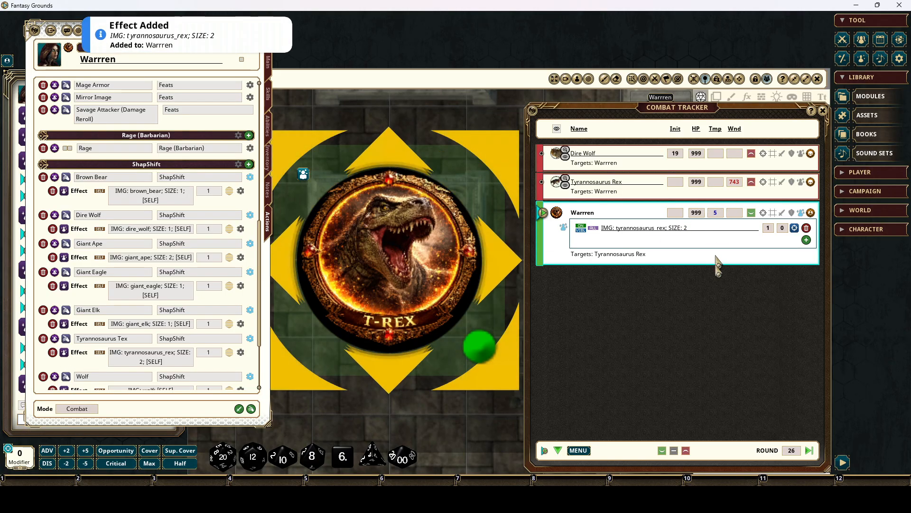
click(783, 153)
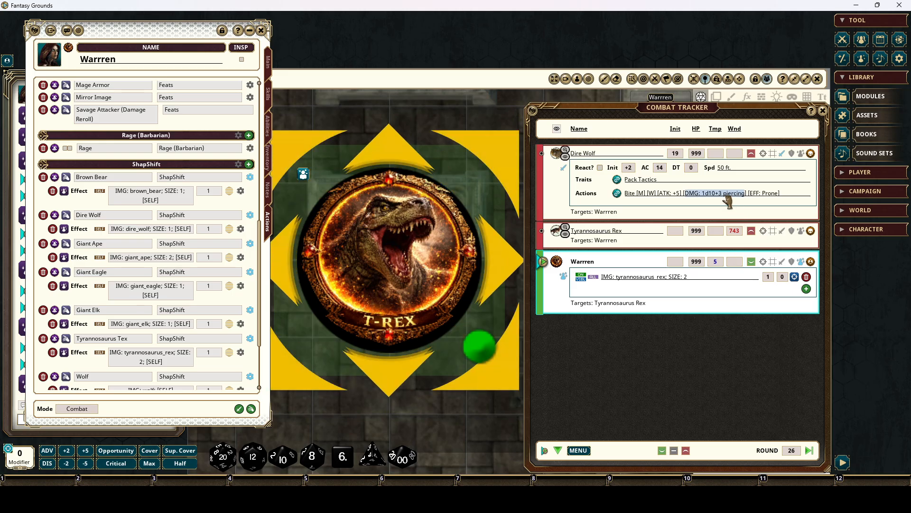
drag(707, 181, 641, 268)
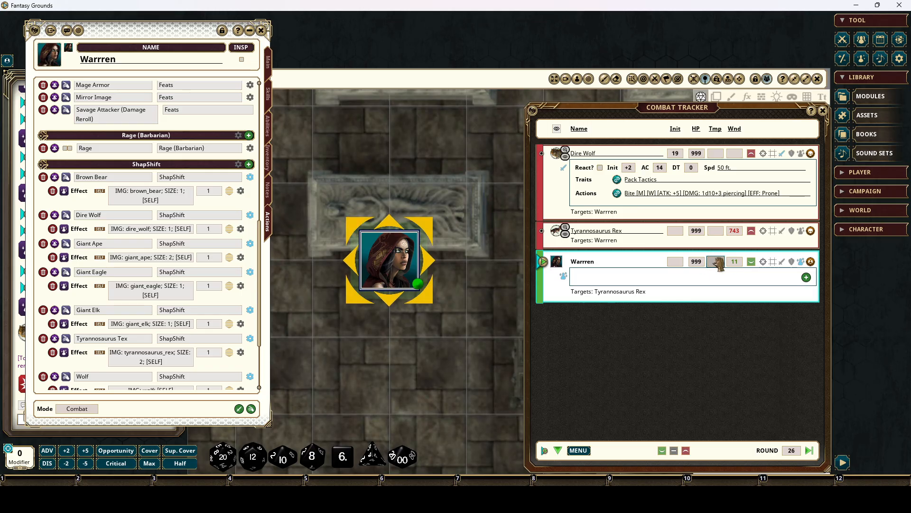
- Reapply the Tyrannosaurus shape effect, set temporary hit points to 5, and deal another Dire Wolf bite to the character
click(64, 353)
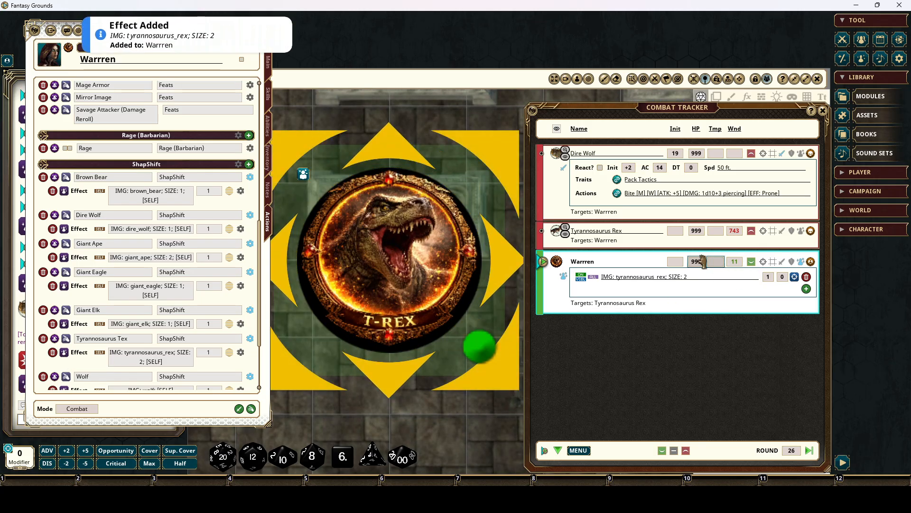
text(5)
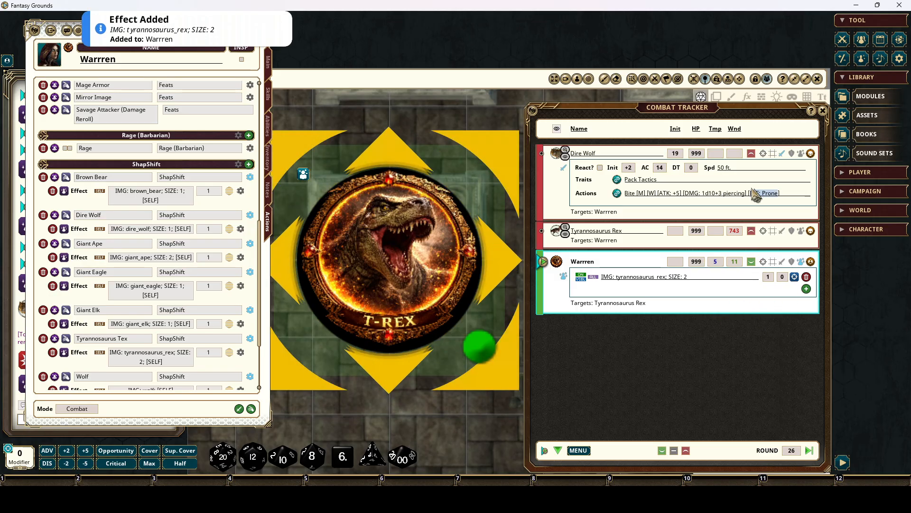
drag(726, 194, 690, 287)
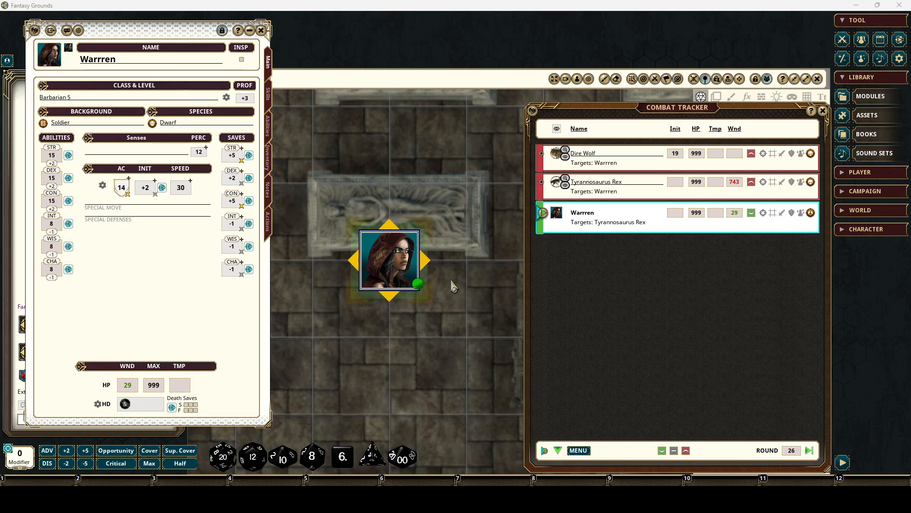
- Expand the details of the Tyrannosaurus Rex power in the Wildshape group of the character's actions
click(269, 231)
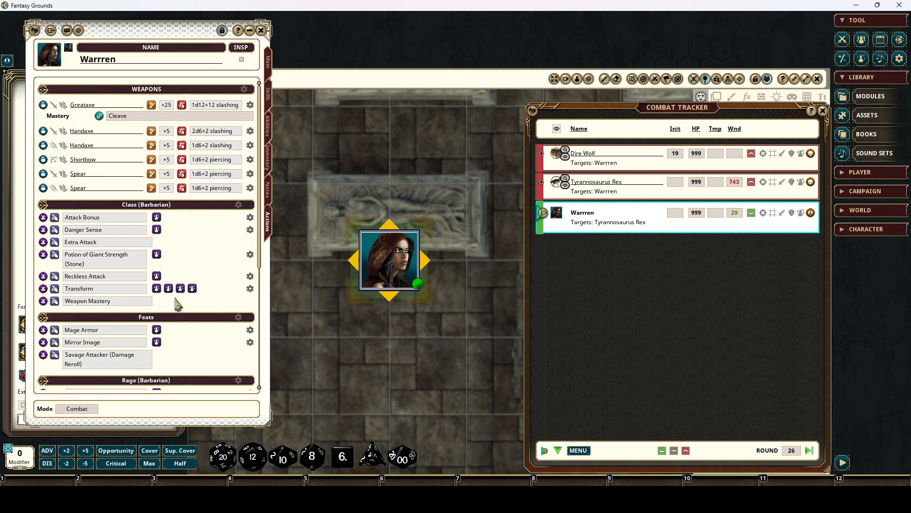
scroll(186, 277, down, 5)
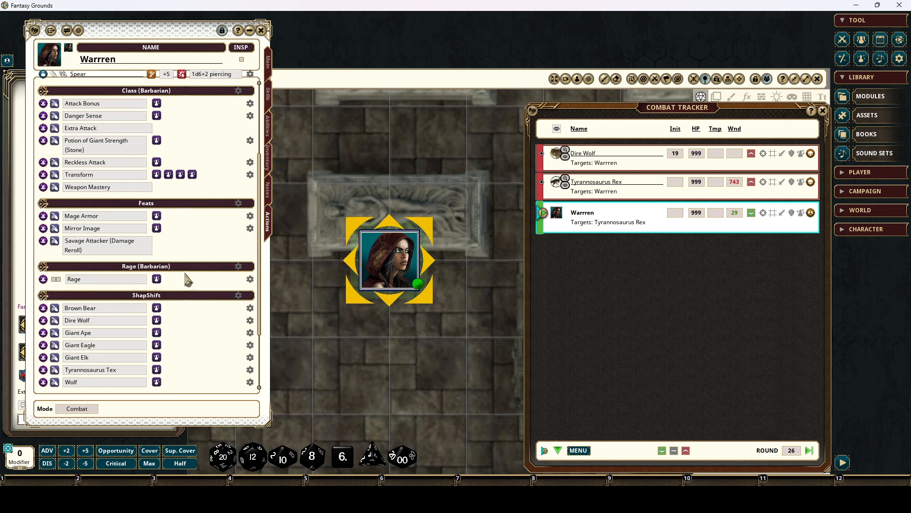
scroll(189, 272, up, 5)
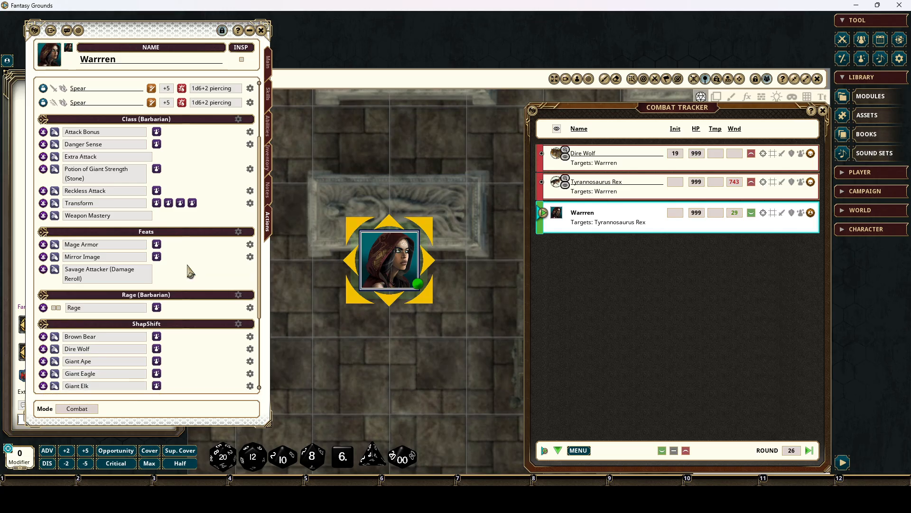
scroll(189, 264, down, 10)
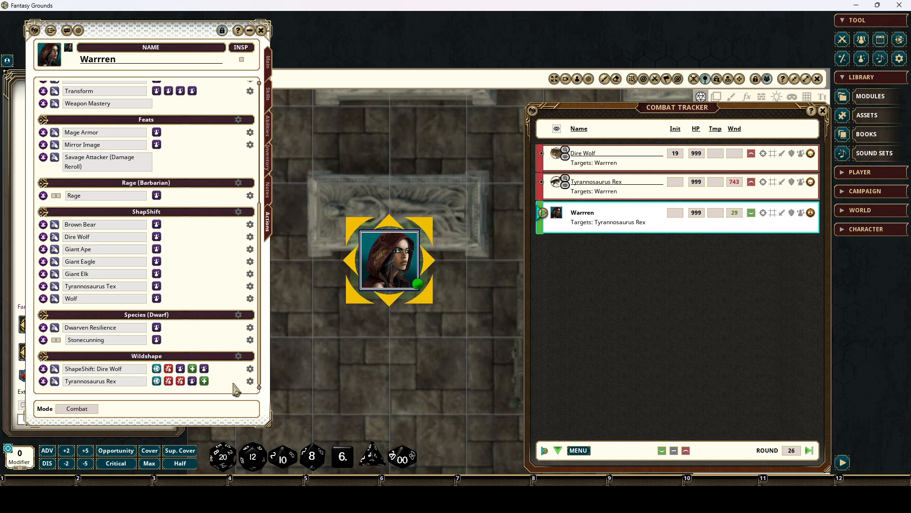
click(251, 381)
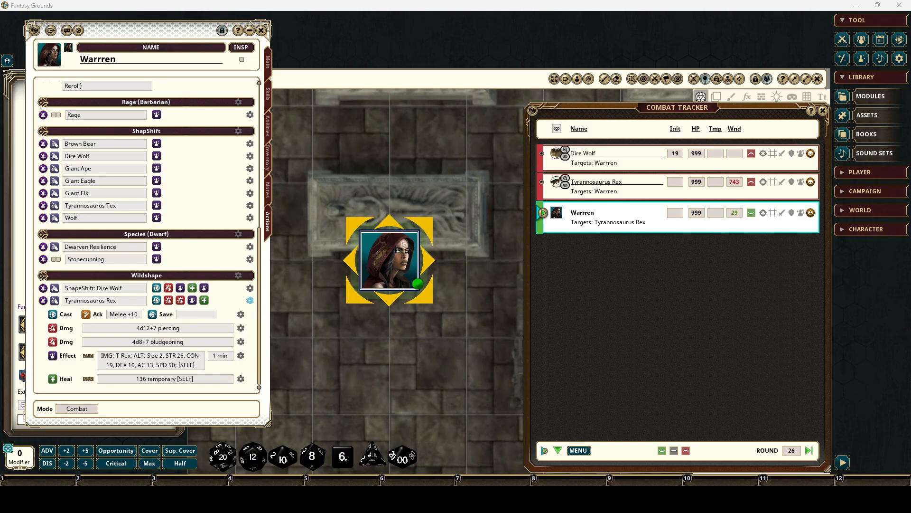
- Change the image name in the Wildshape Tyrannosaurus Rex effect description to tyrannosaurus_rex, keeping the ALT modifiers
click(241, 360)
click(323, 287)
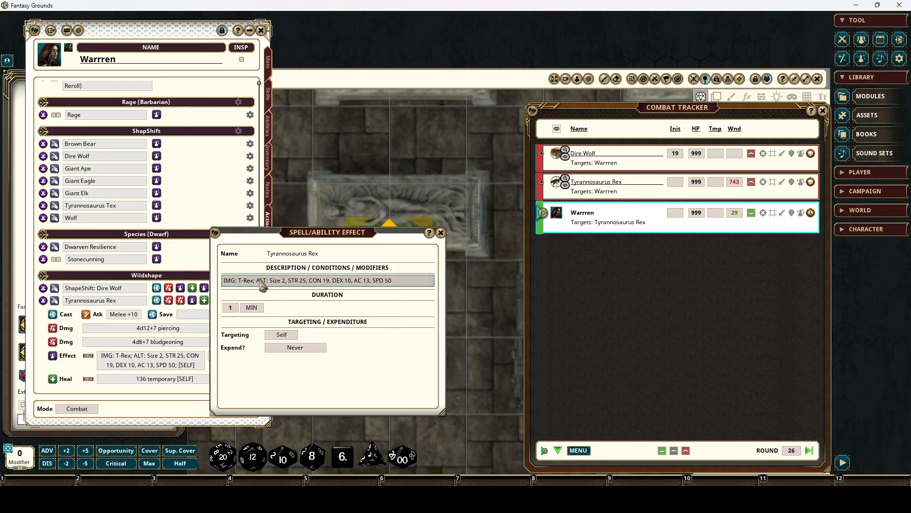
click(268, 283)
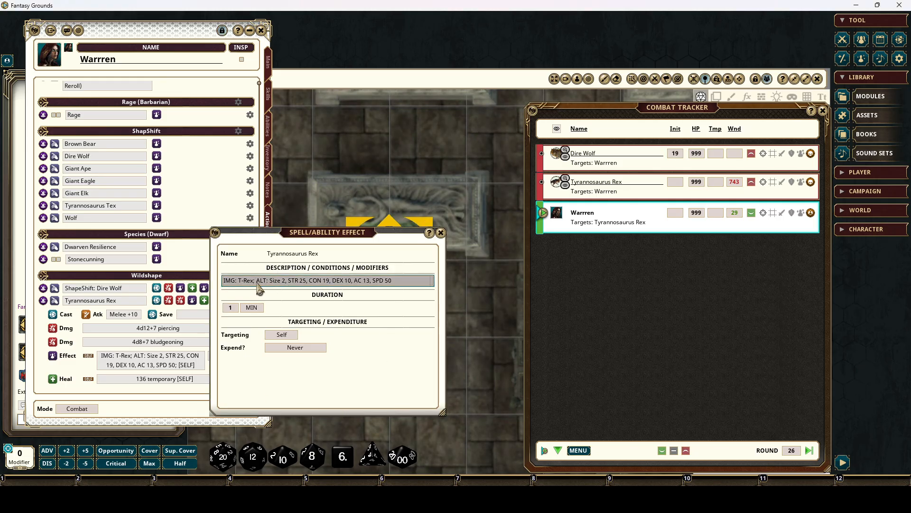
key(BackSpace)
key(BackSpace)
key(BackSpace)
key(BackSpace)
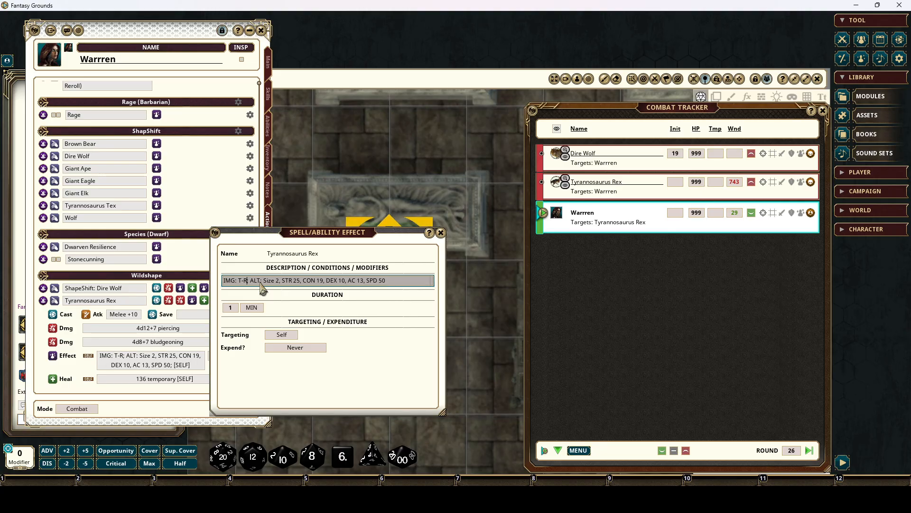
key(BackSpace)
text(tyrannosaurus_rex)
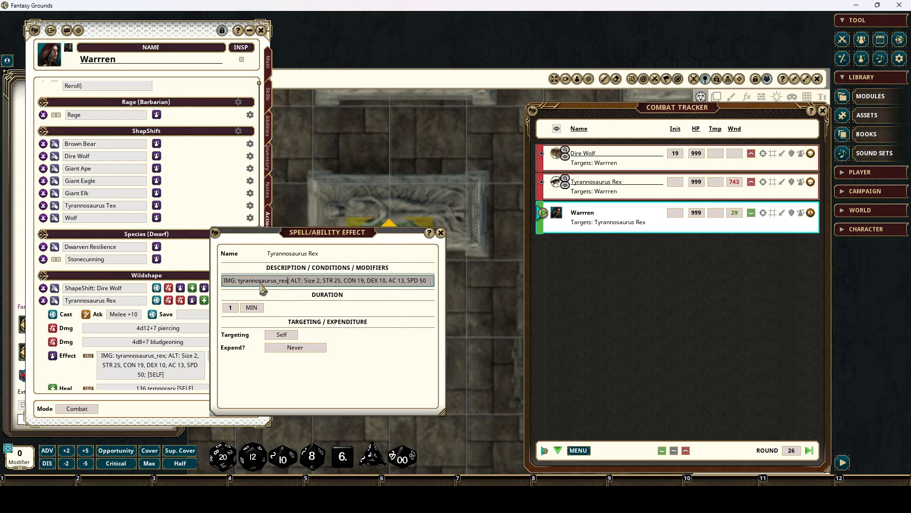
click(441, 239)
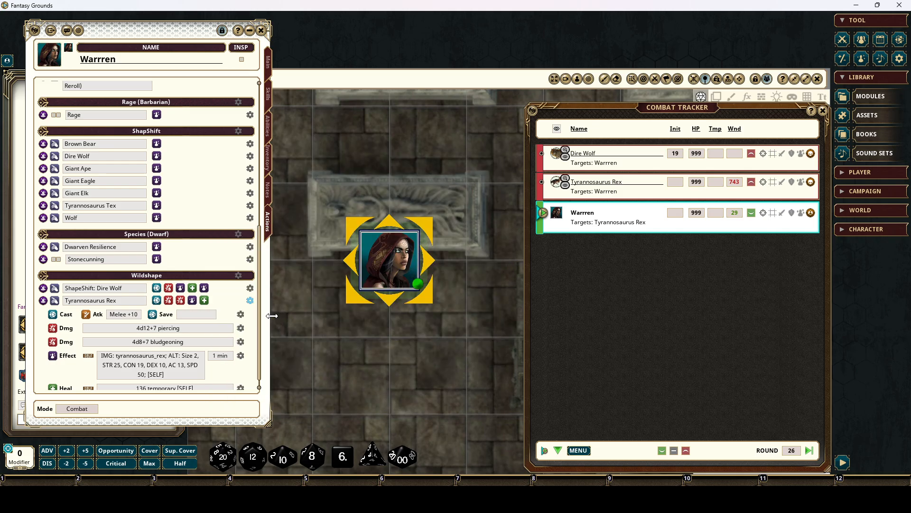
- Apply the Wildshape Tyrannosaurus Rex effect, show the character's effects and combat statistics in the Combat Tracker, and remove the effect
click(53, 356)
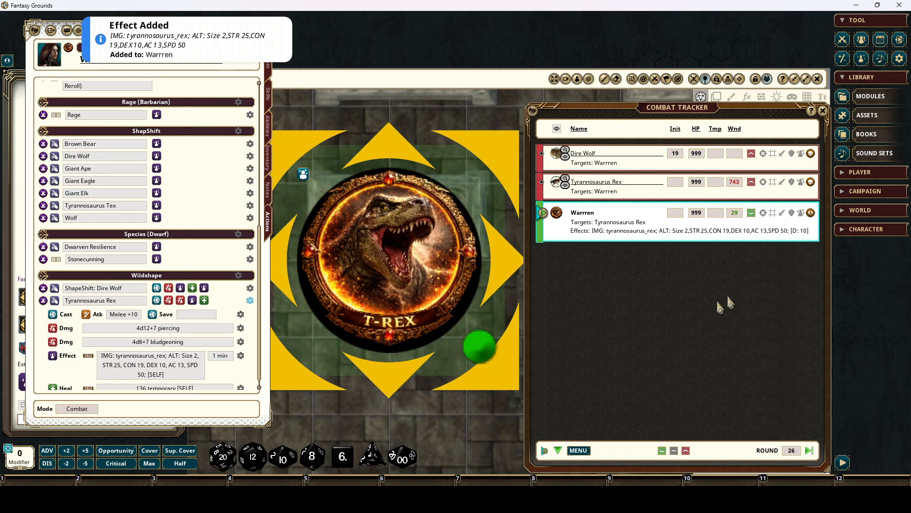
click(801, 213)
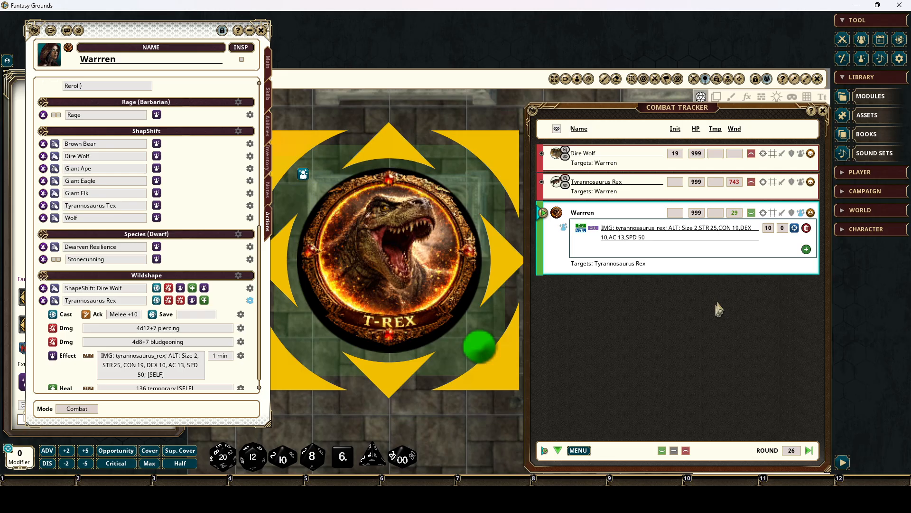
click(792, 212)
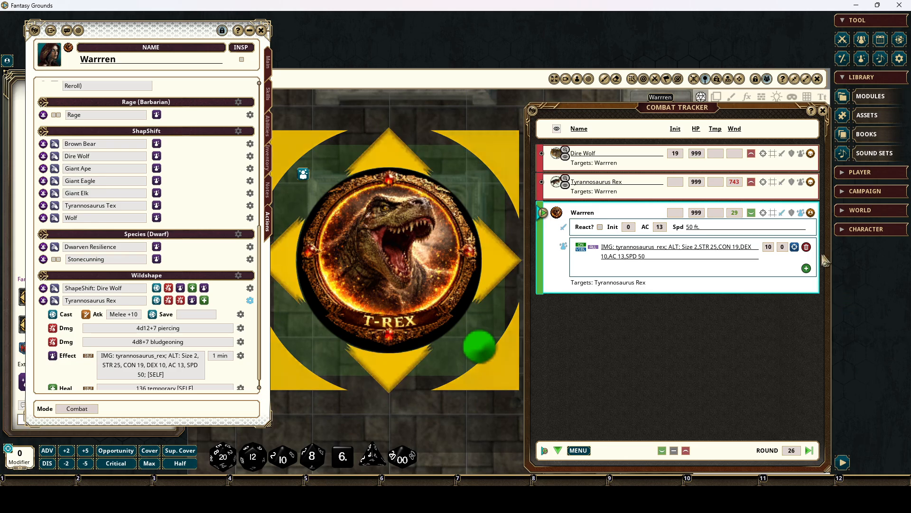
click(806, 247)
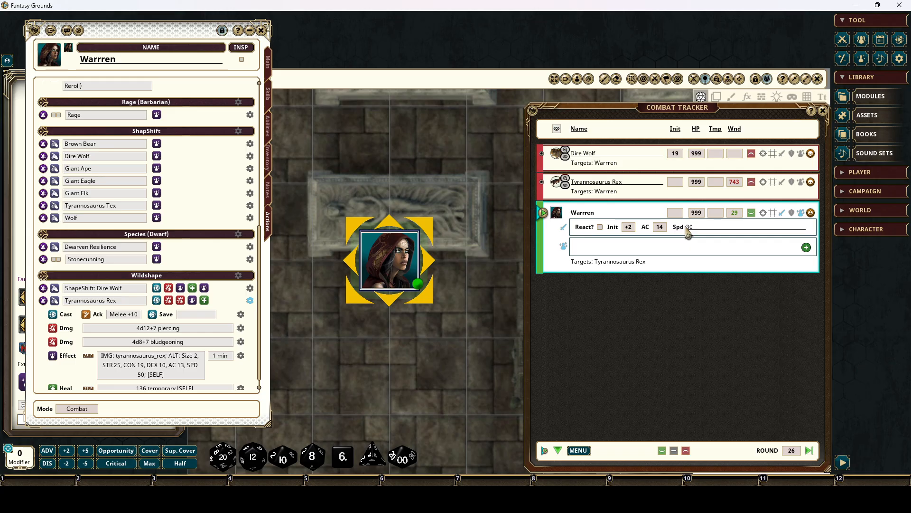
- Reapply the Wildshape Tyrannosaurus Rex effect, examine the altered abilities on the main character sheet, and remove the effect
click(53, 356)
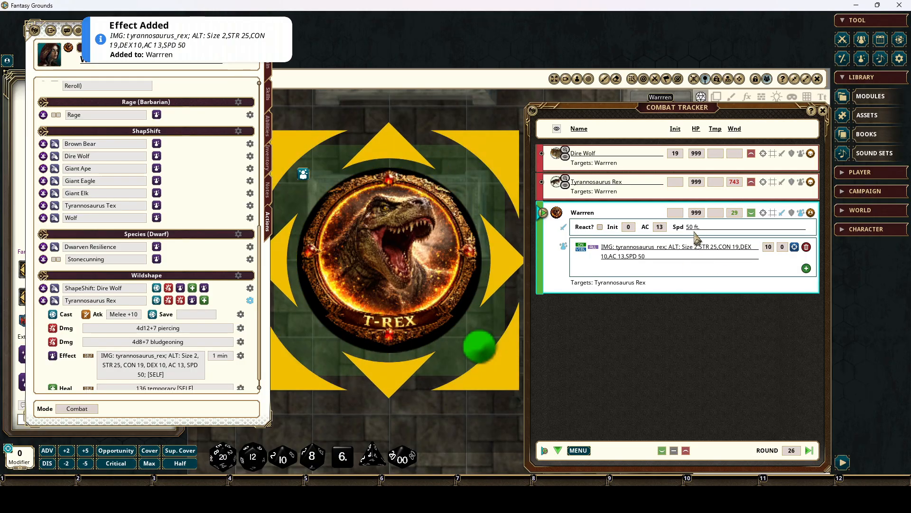
click(270, 76)
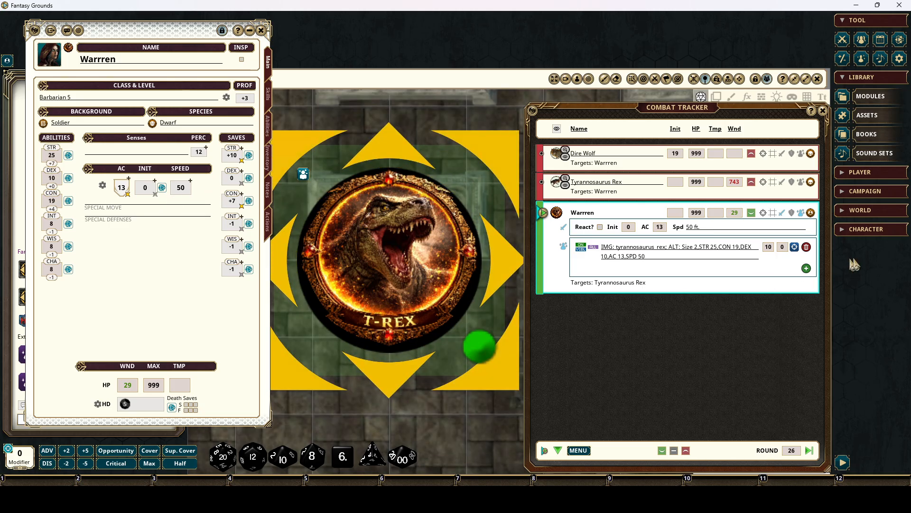
click(807, 248)
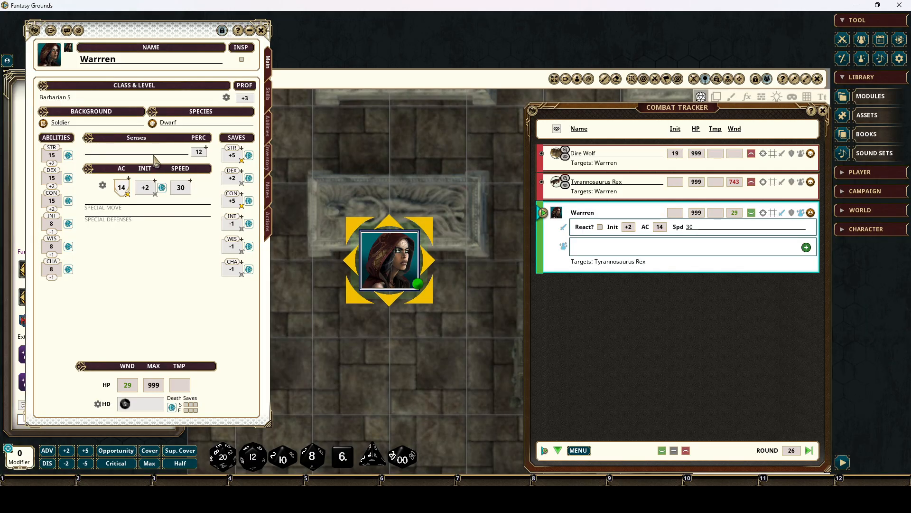
- Expand the ShapeShift: Dire Wolf power in the Wildshape group and apply its effect with 60 darkvision to the character
click(268, 221)
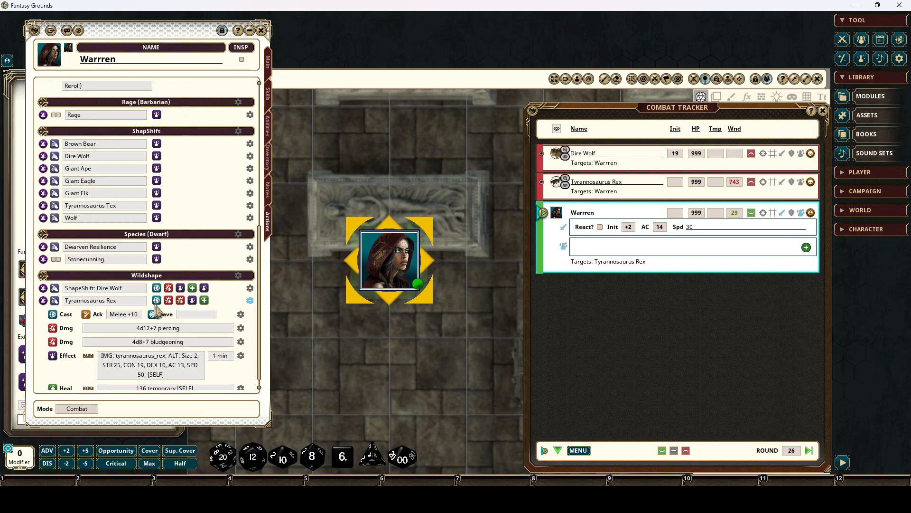
click(249, 288)
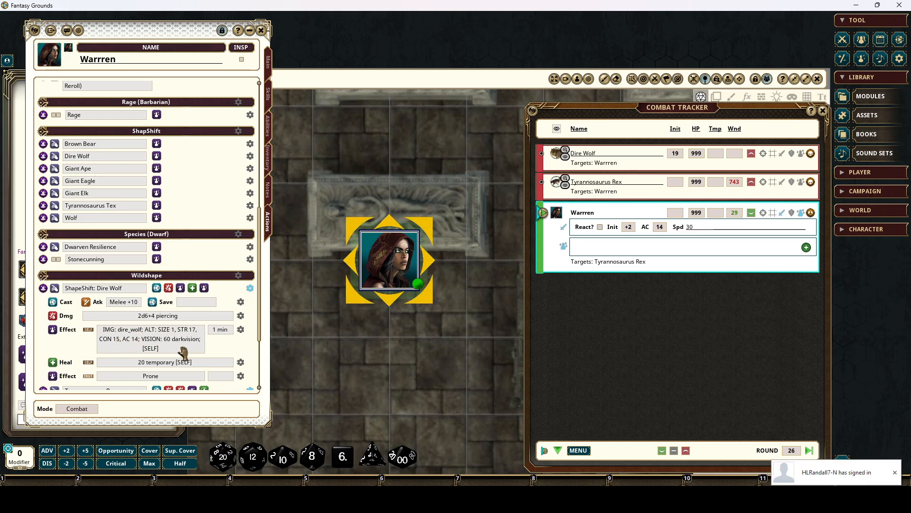
click(53, 331)
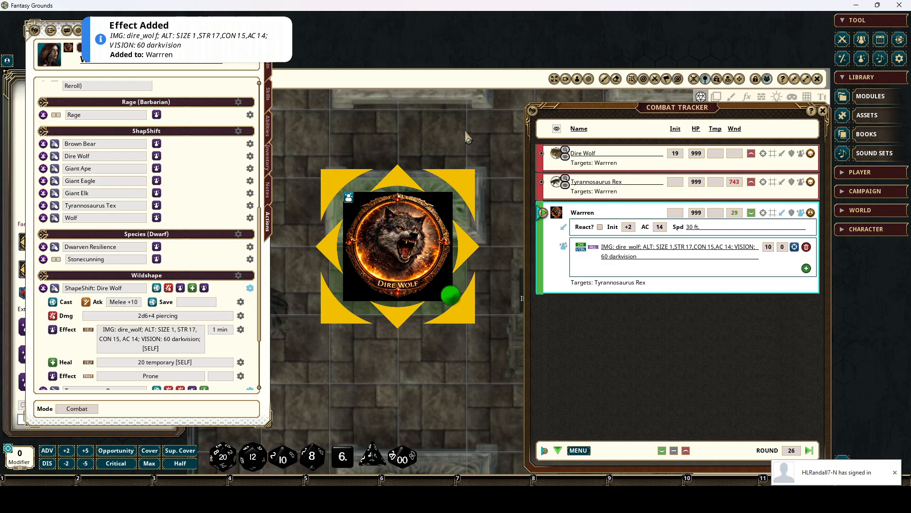
- Move the Combat Tracker clear of the map options and enable the map's lighting and player vision preview
scroll(373, 289, down, 3)
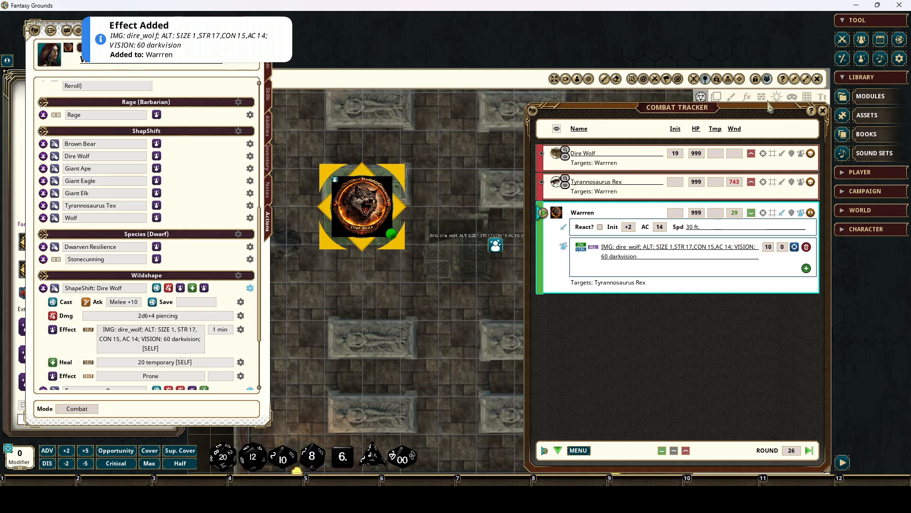
drag(767, 105, 729, 225)
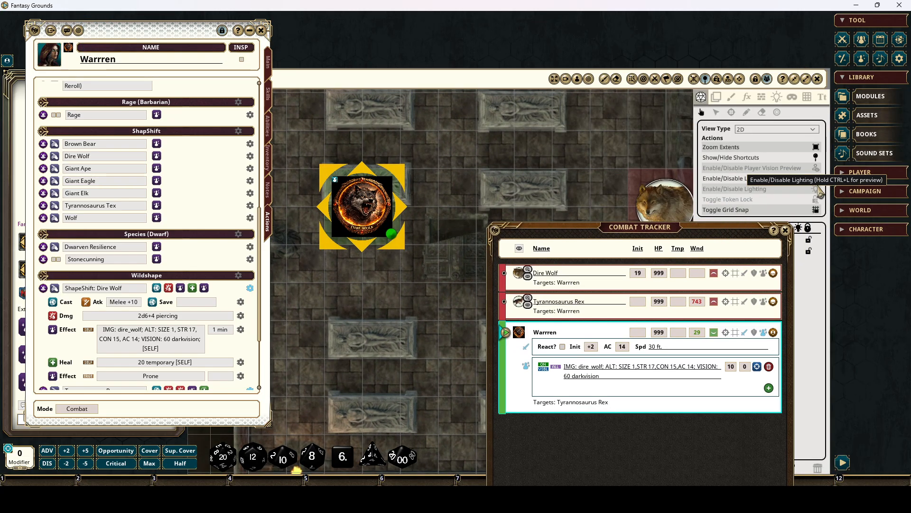
click(818, 188)
click(818, 168)
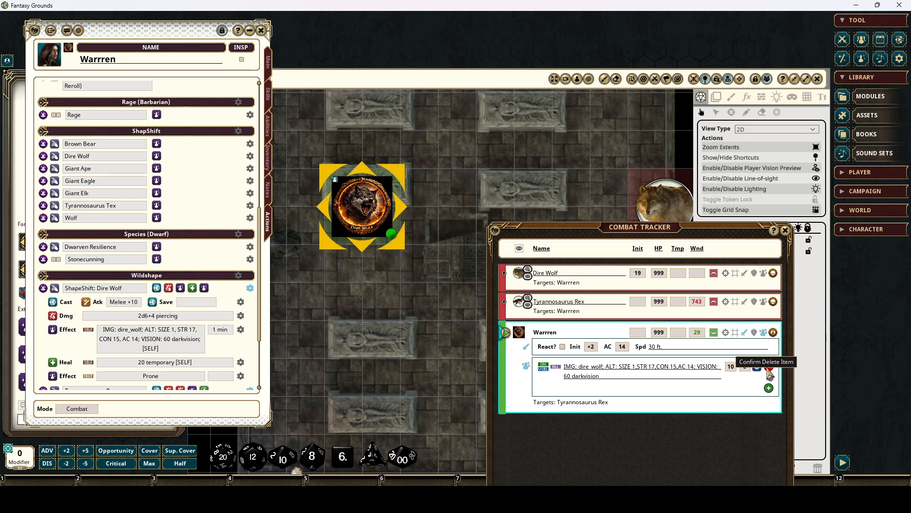
- Remove and reapply the ShapeShift: Dire Wolf effect to compare the character's vision, and move the Combat Tracker back up
click(770, 375)
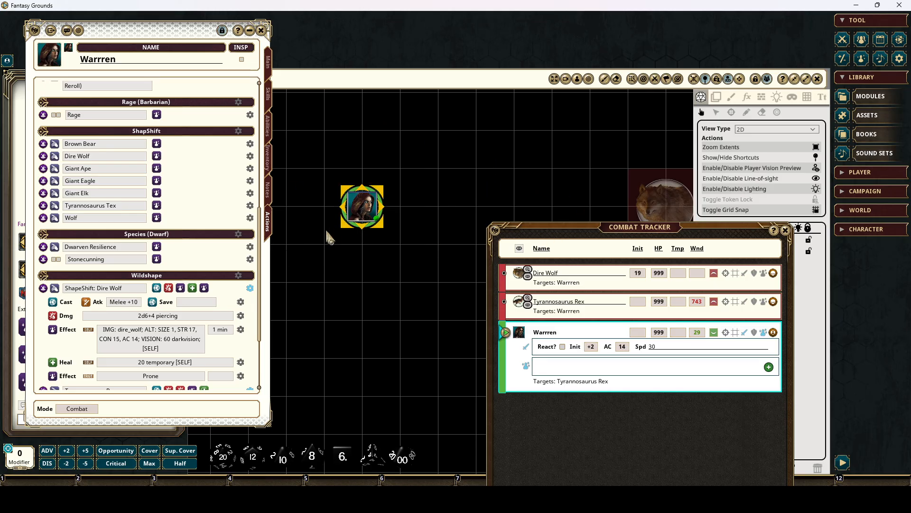
click(53, 331)
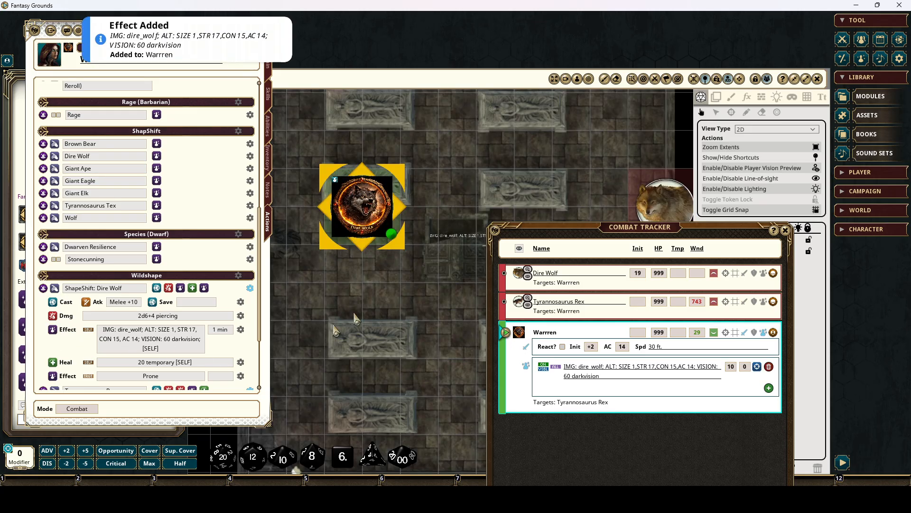
drag(588, 232, 587, 94)
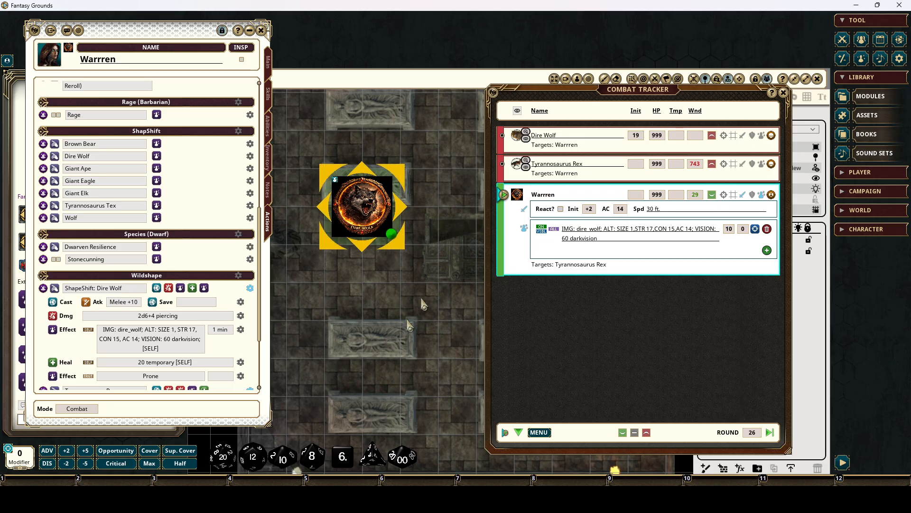
- Replace the Dire Wolf effect with the Wildshape Tyrannosaurus Rex effect and grant the character its 136 temporary hit points
scroll(257, 366, down, 5)
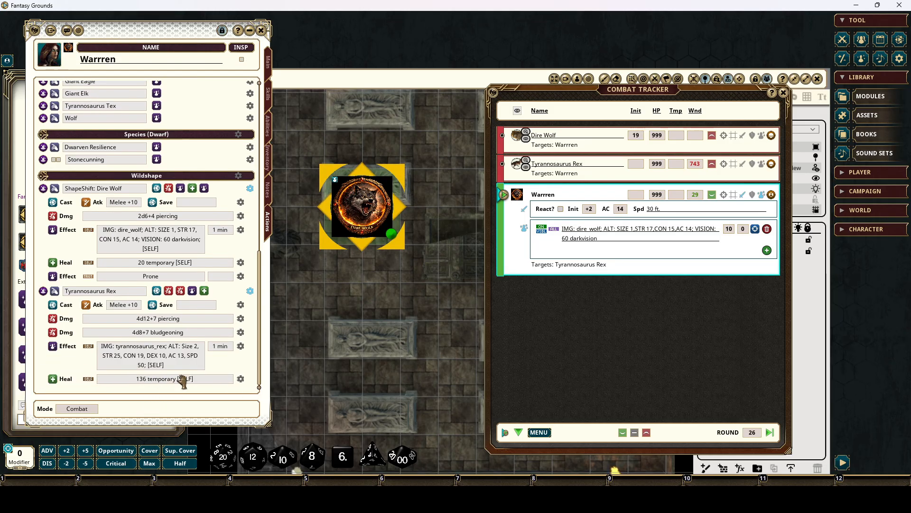
click(767, 229)
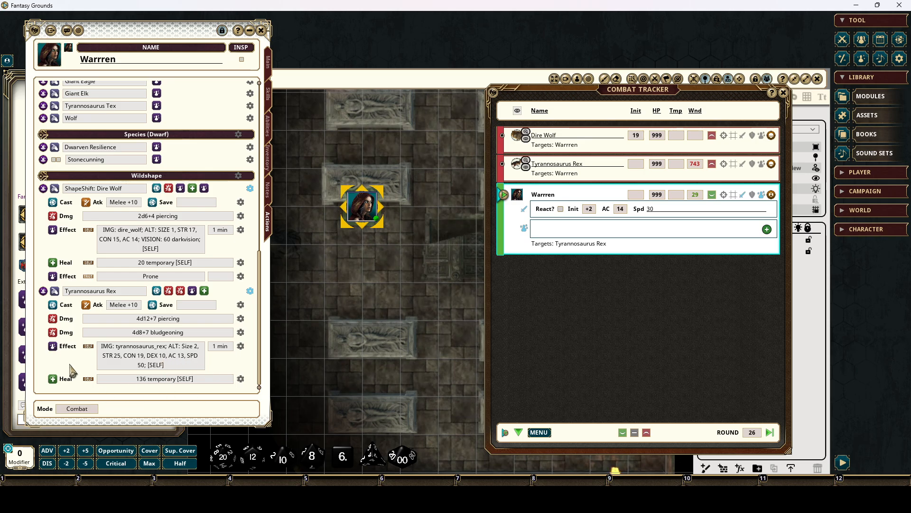
click(52, 347)
click(52, 380)
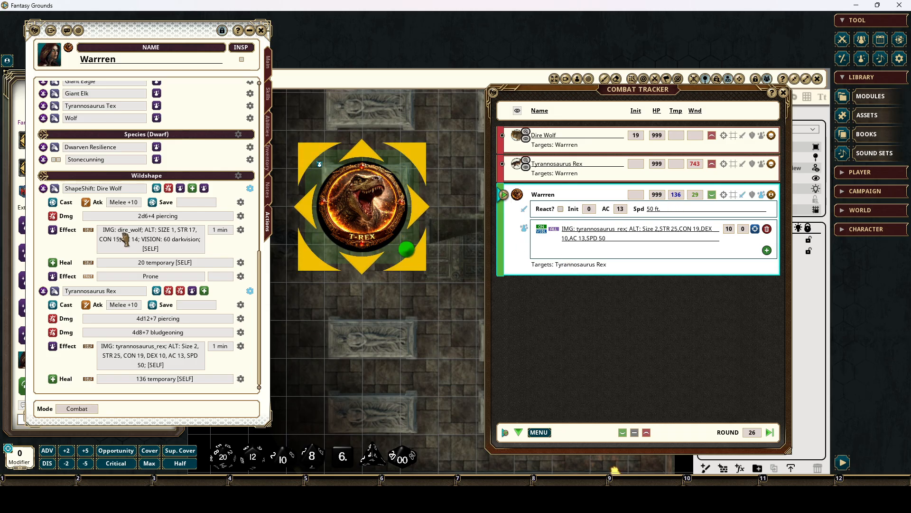
- Roll the Wildshape Tyrannosaurus Rex attacks plus piercing and bludgeoning damage against the targeted Tyrannosaurus Rex, leaving the power's details expanded
double_click(88, 308)
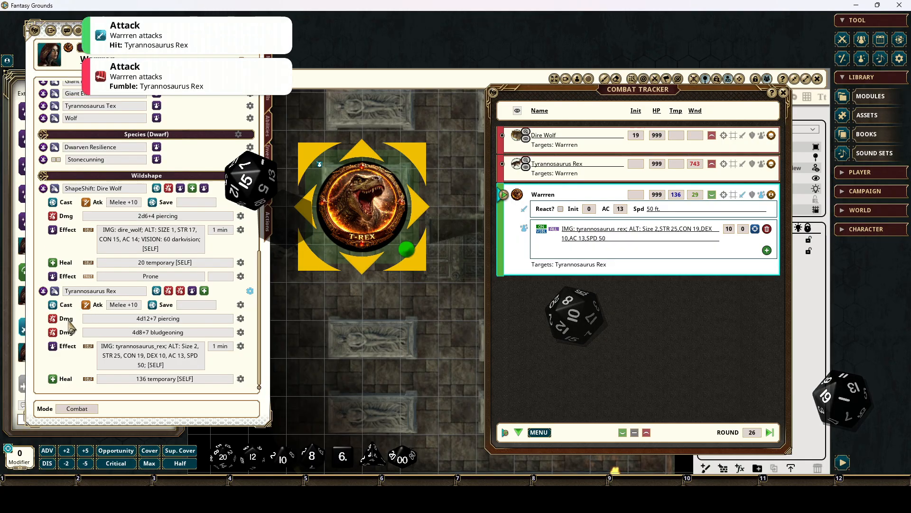
double_click(70, 319)
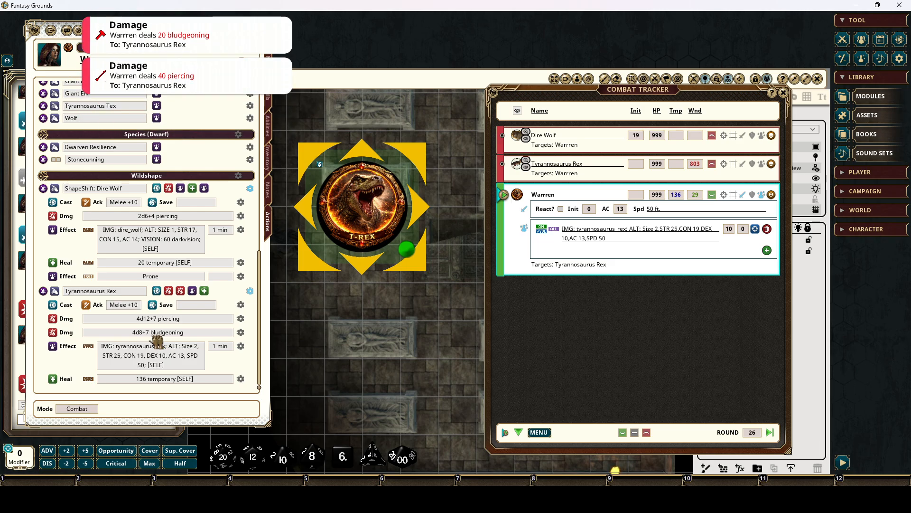
scroll(213, 323, up, 4)
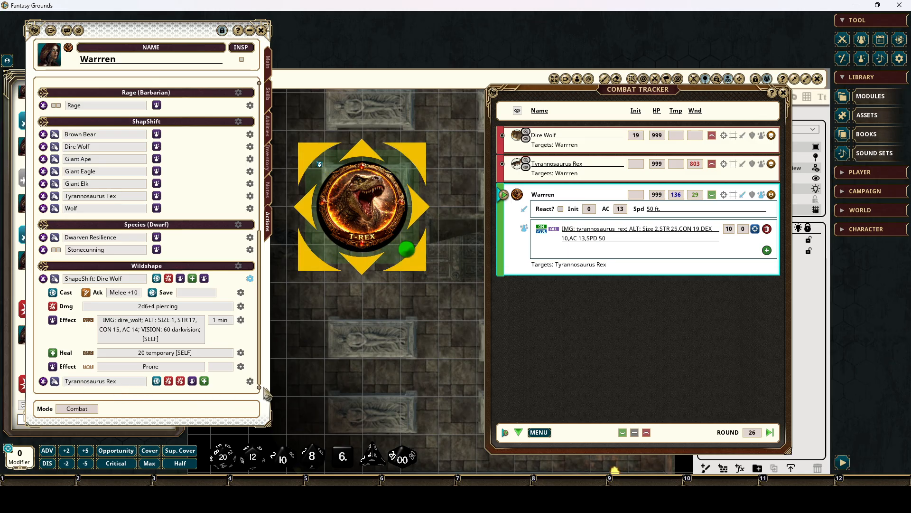
click(249, 381)
scroll(251, 385, down, 3)
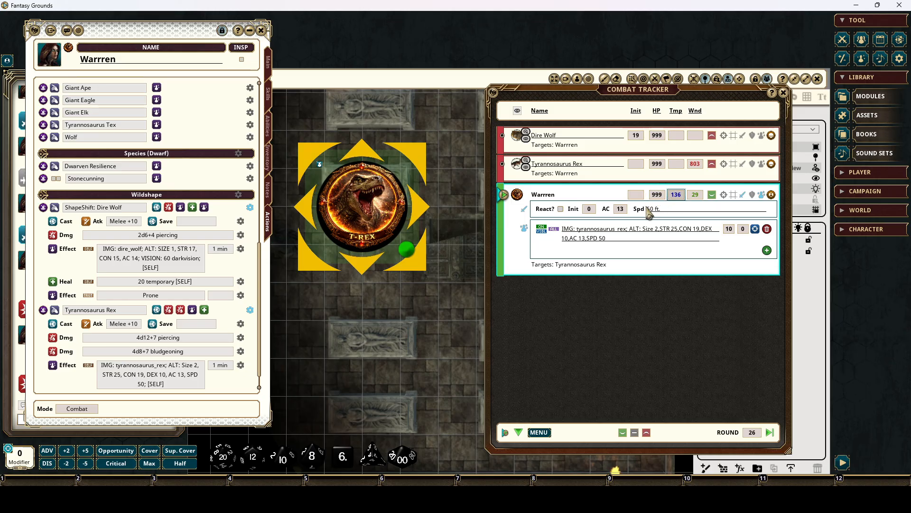
- Set the character's temporary hit points to 5 and roll the enemy Tyrannosaurus Rex's bite damage against the character
text(5)
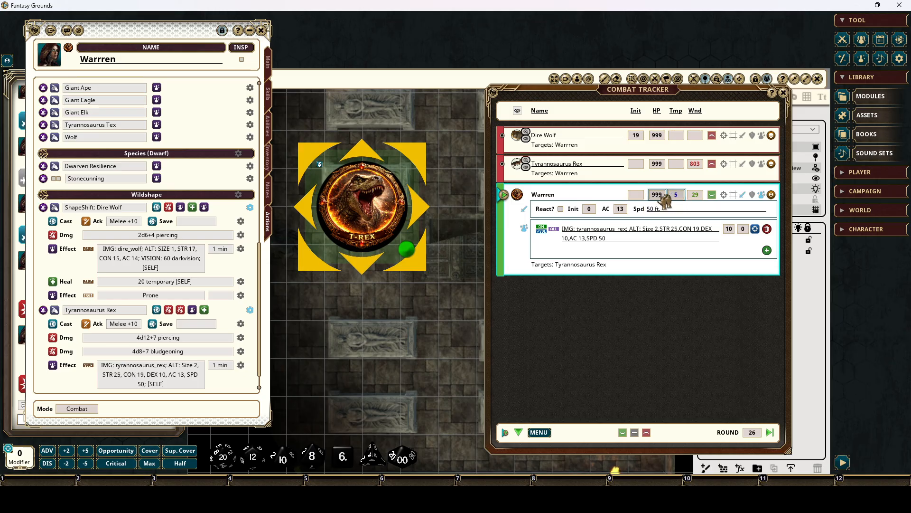
click(743, 164)
double_click(702, 202)
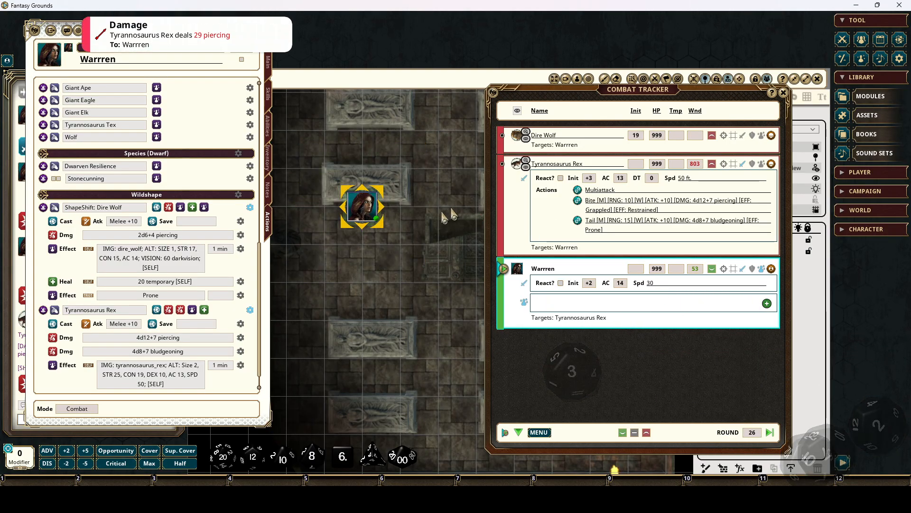
- Check the character's ability scores, AC and speed on the sheet, and return to the Wildshape powers
click(269, 75)
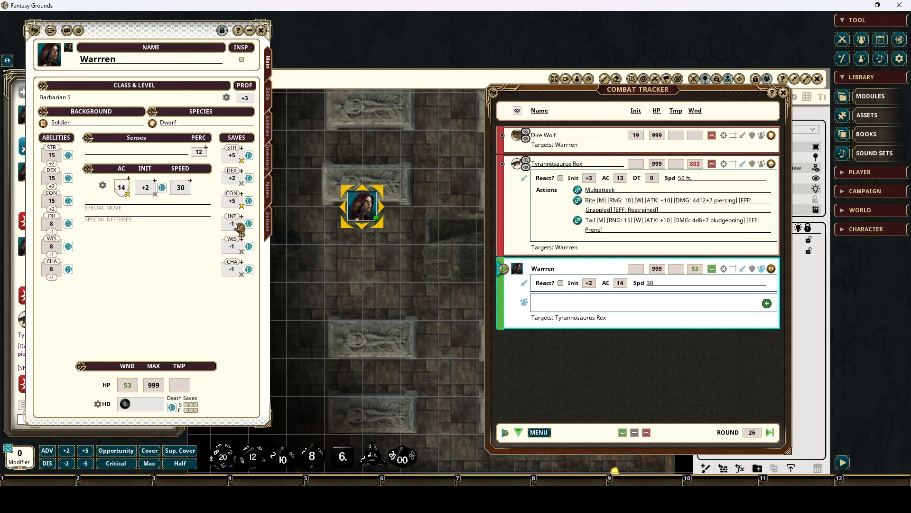
click(267, 227)
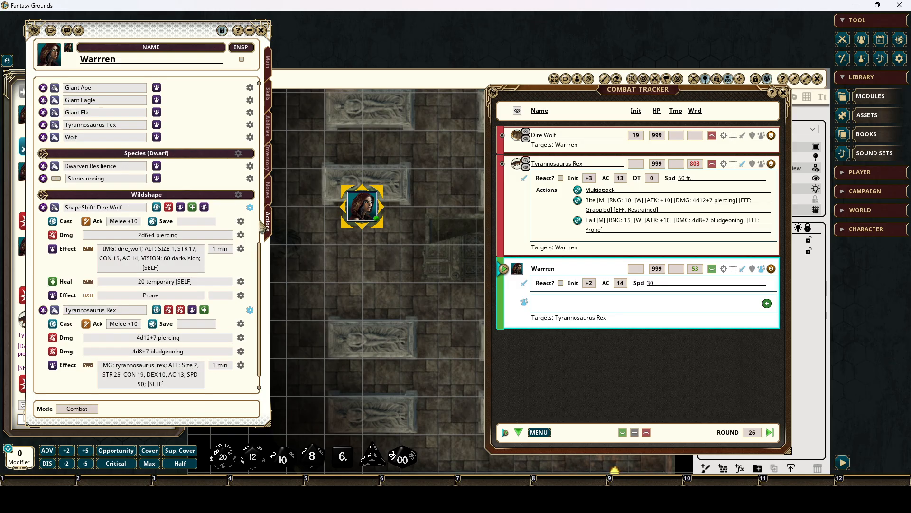
scroll(255, 246, down, 1)
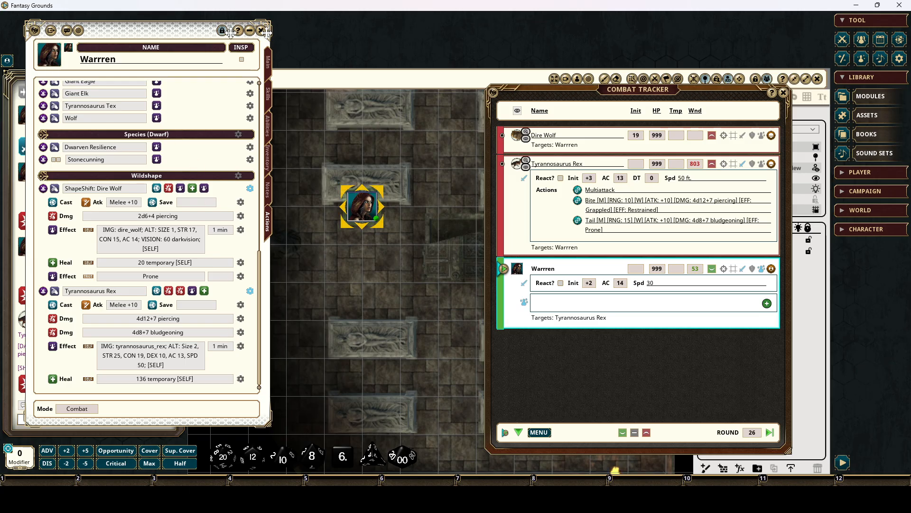
- Move the character sheet aside to review the effect entries in the chat log, and put the sheet back over it
drag(231, 32, 448, 40)
scroll(138, 195, up, 10)
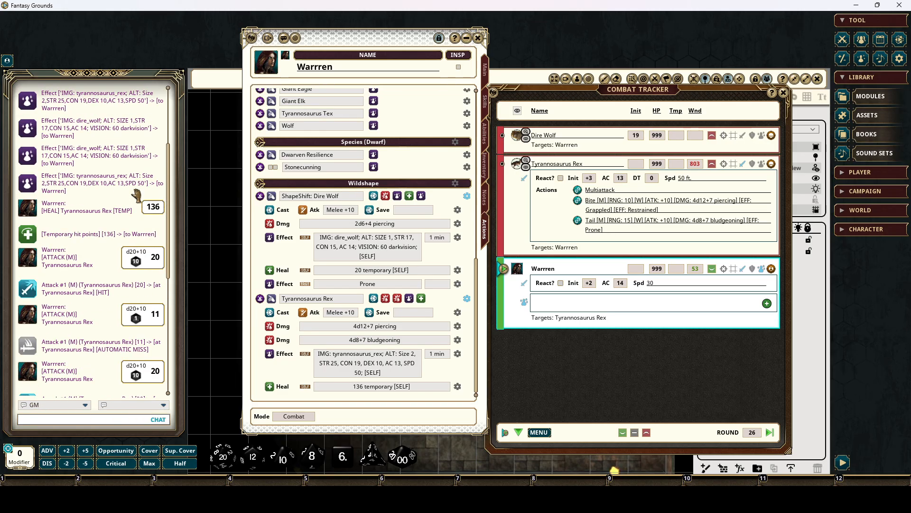
scroll(137, 194, up, 5)
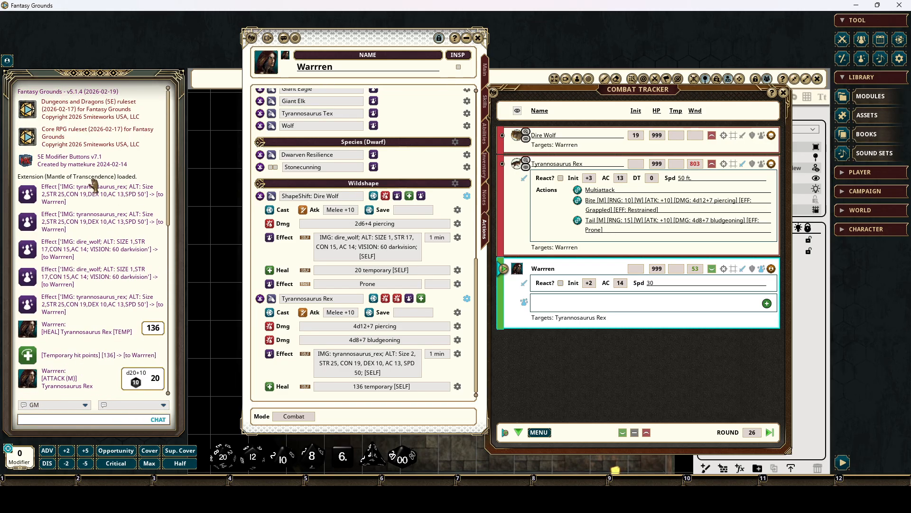
drag(356, 42, 137, 48)
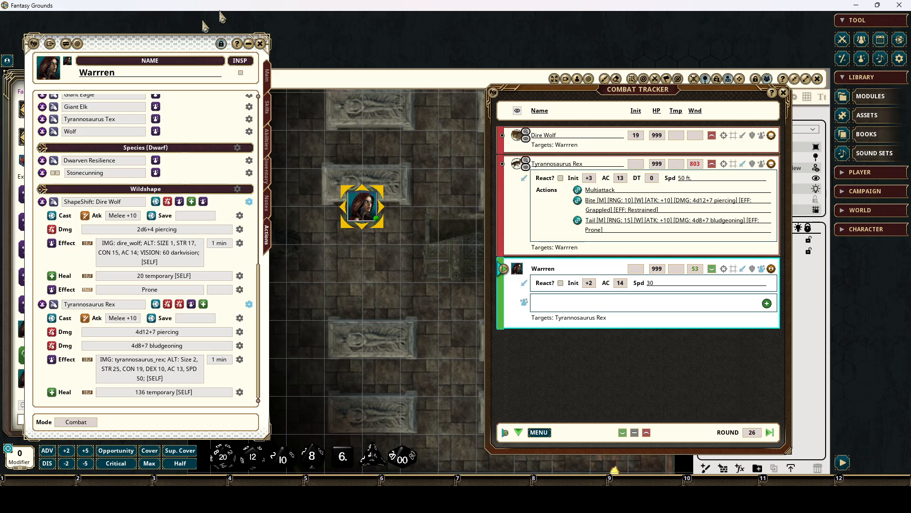
- Look through the character's features, inventory and main statistics
click(268, 150)
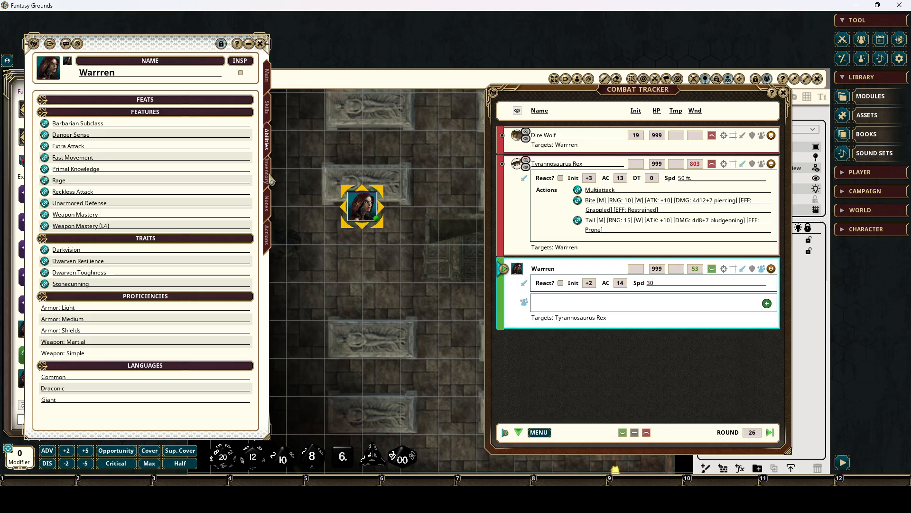
click(267, 170)
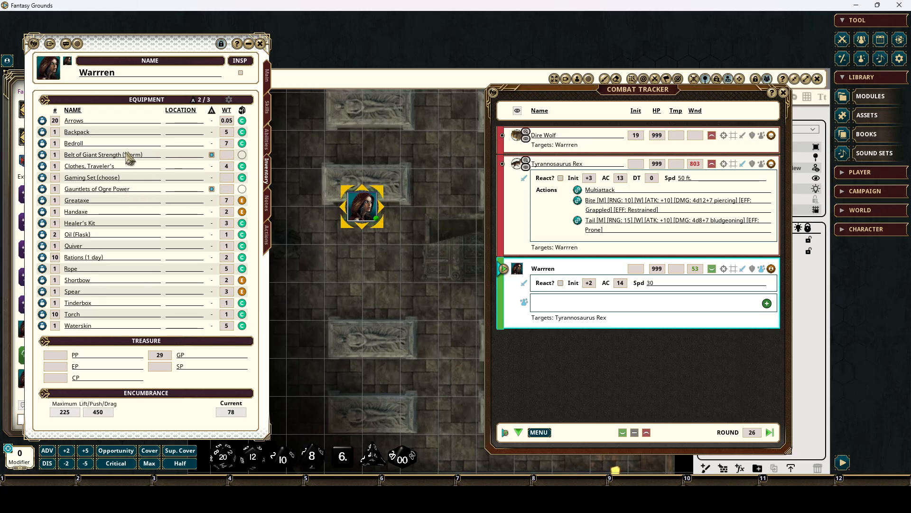
click(268, 82)
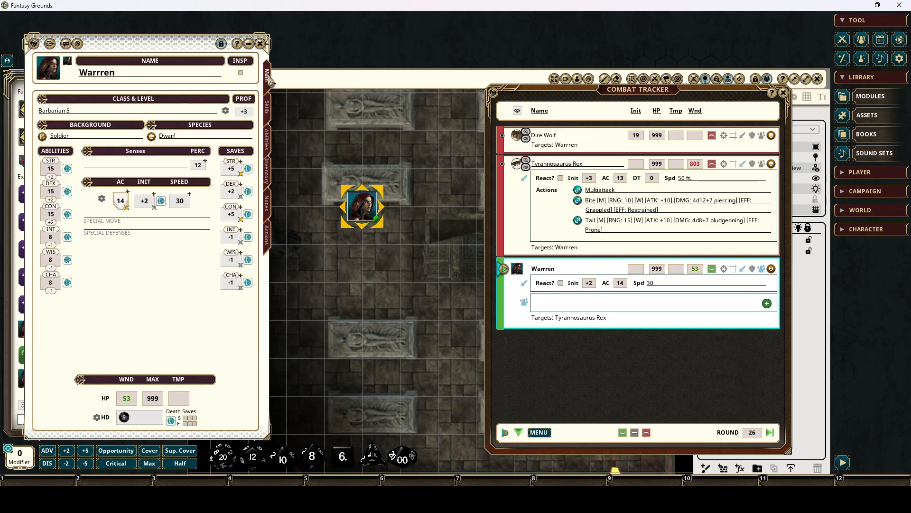
click(268, 114)
click(267, 139)
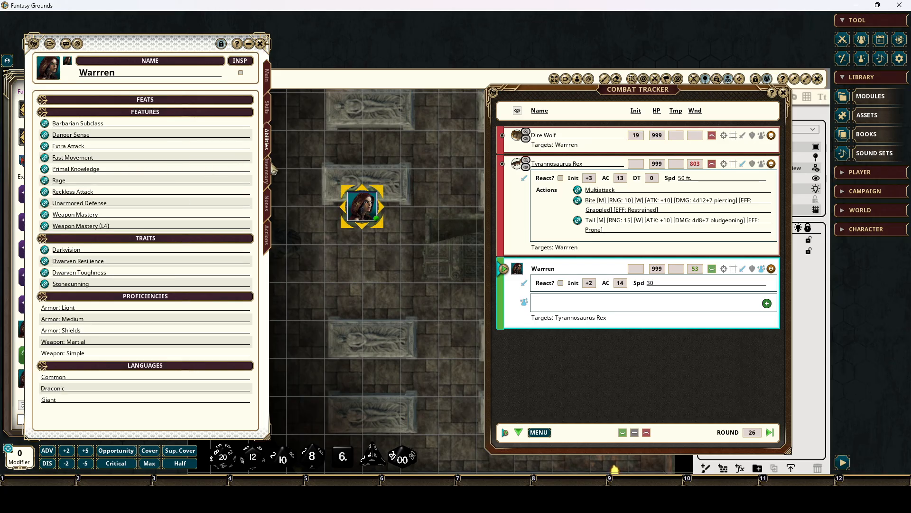
- Equip the Belt of Giant Strength (Storm), check the character's ability scores, and unequip the belt again
click(267, 170)
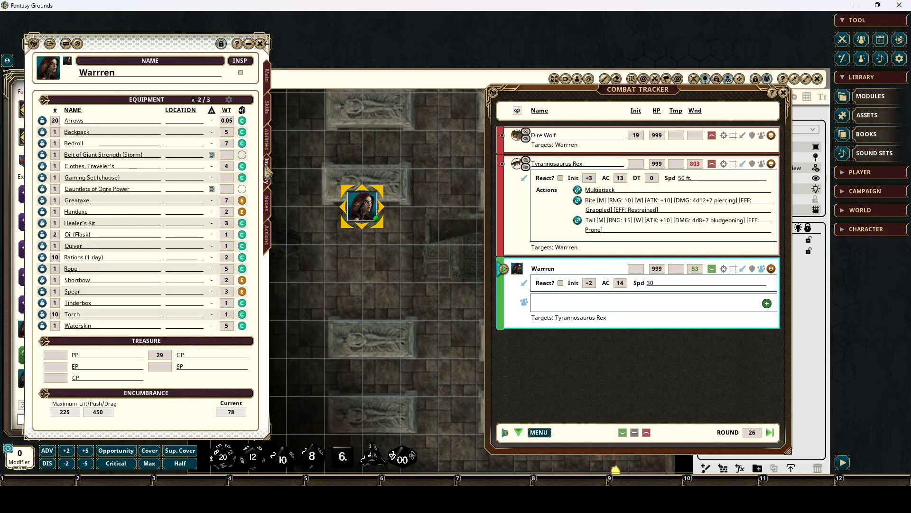
click(244, 154)
click(244, 154)
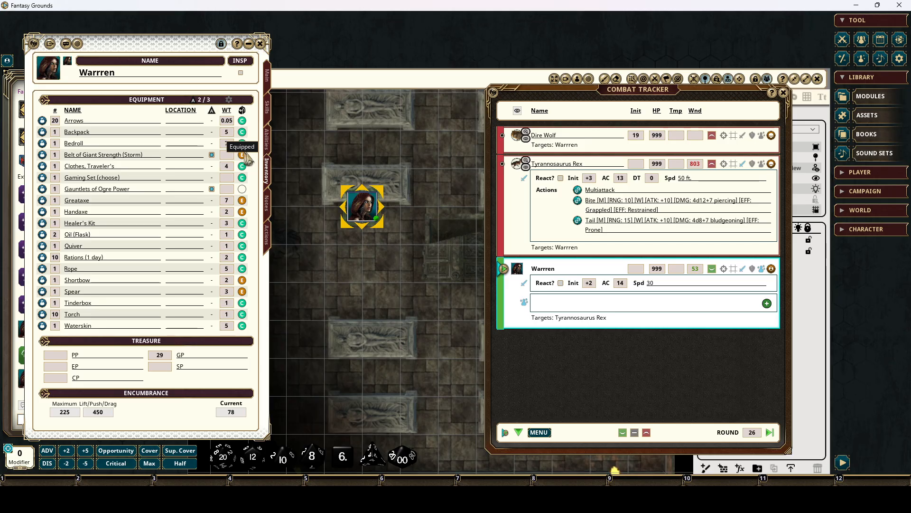
click(267, 76)
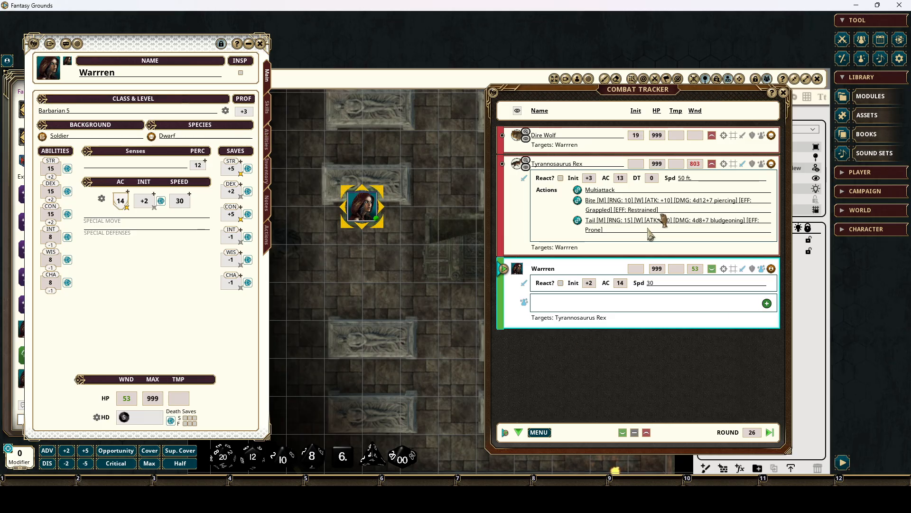
click(267, 142)
click(268, 176)
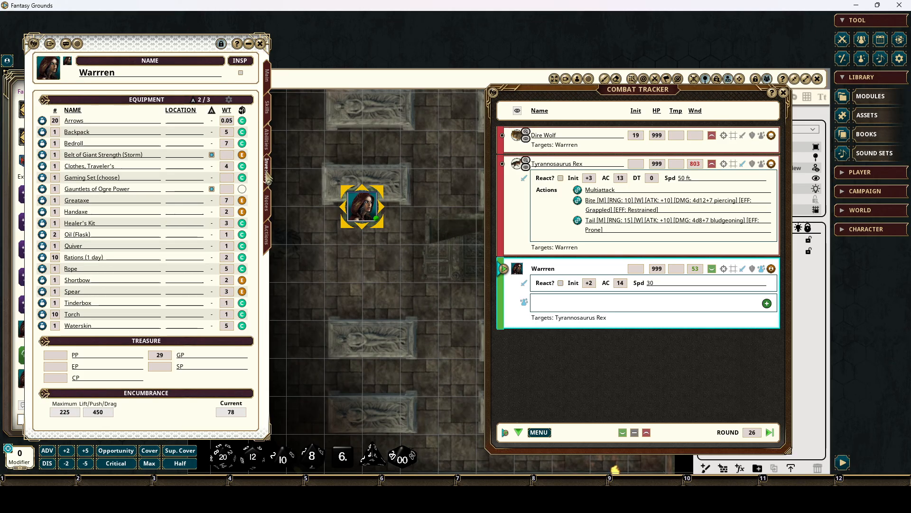
click(242, 155)
- Apply the Potion of Giant Strength (Stone) effect to the character and check the Strength score
click(267, 234)
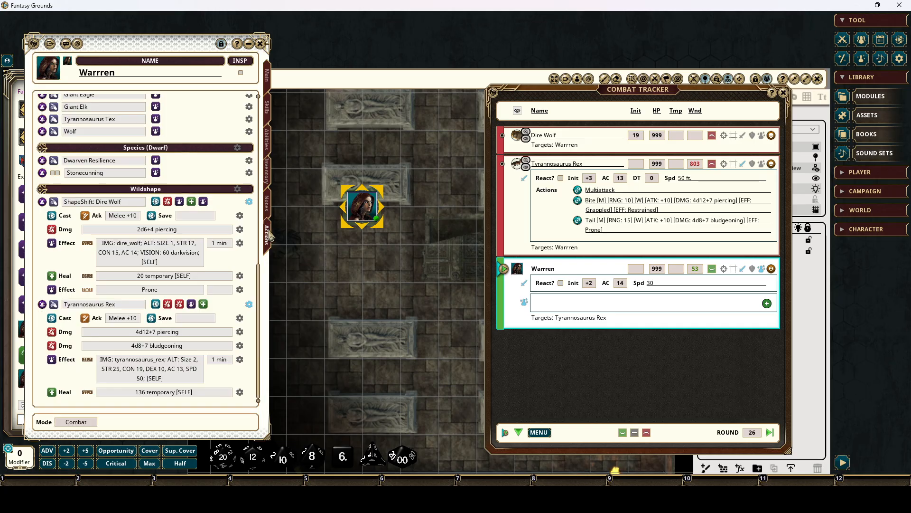
scroll(172, 177, up, 4)
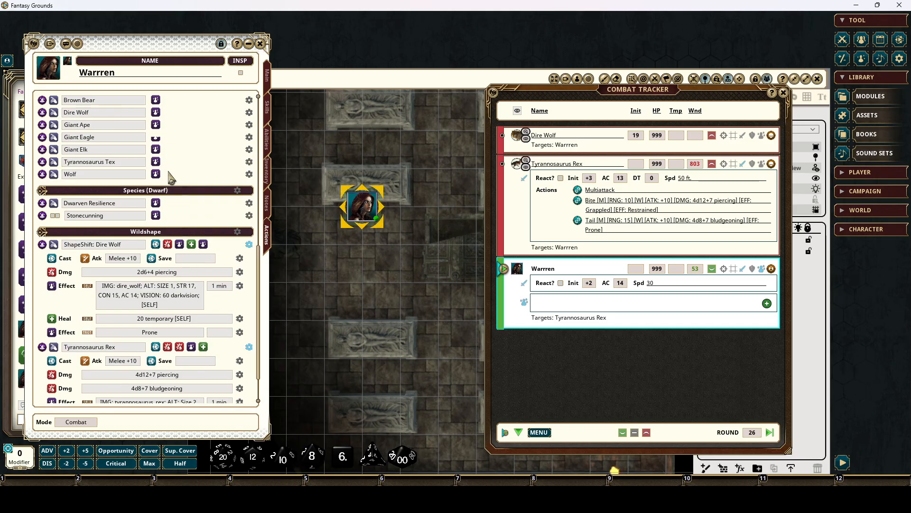
scroll(169, 178, up, 1)
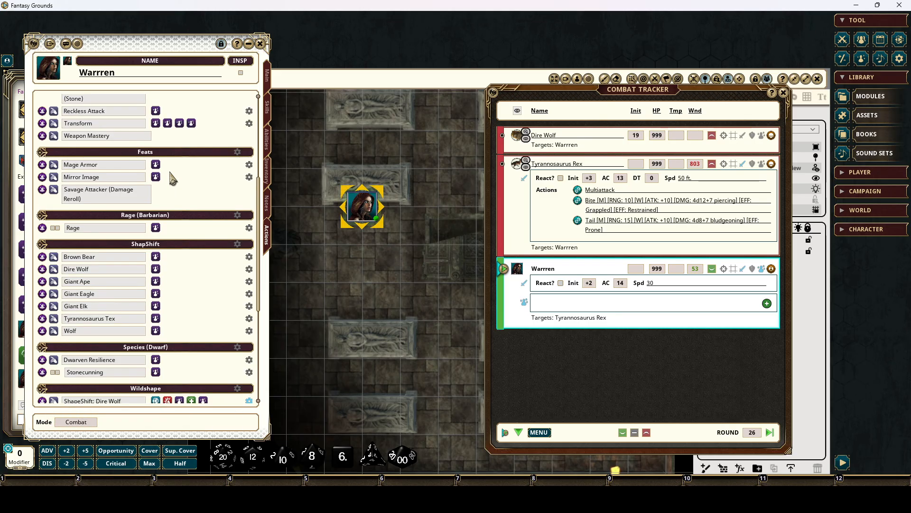
scroll(180, 203, up, 1)
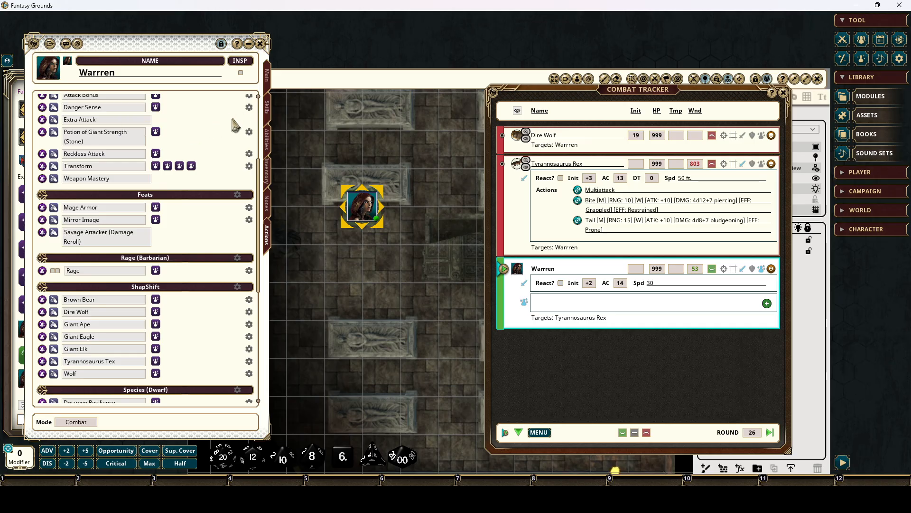
click(156, 131)
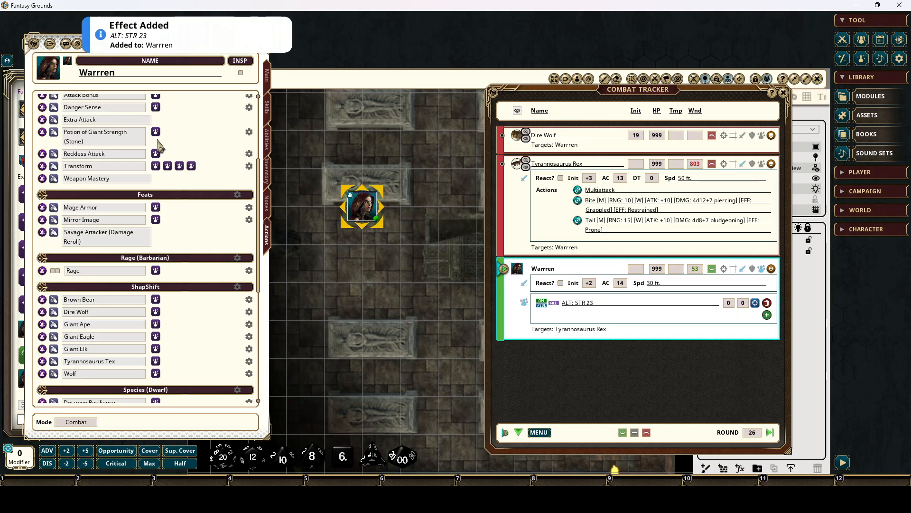
click(267, 74)
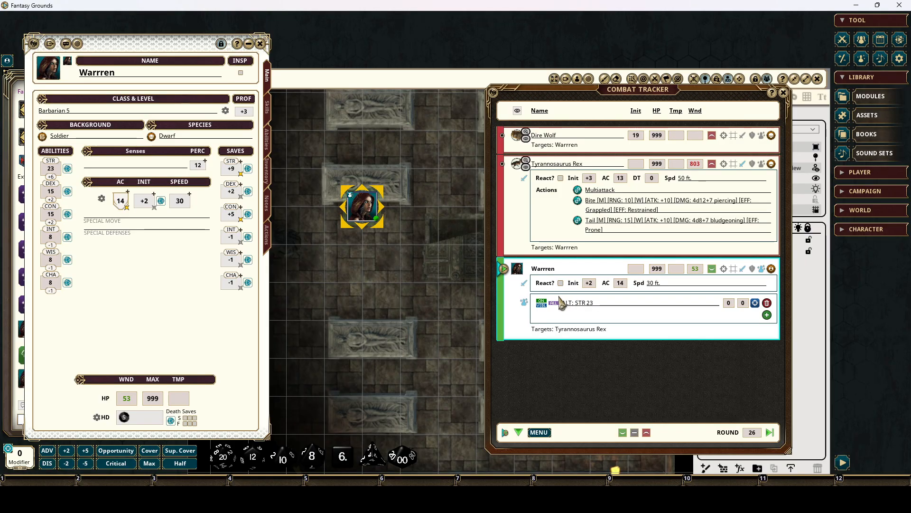
- Extend the character's active strength effect in the Combat Tracker to read "ALT: STR 23, INT 30"
click(600, 306)
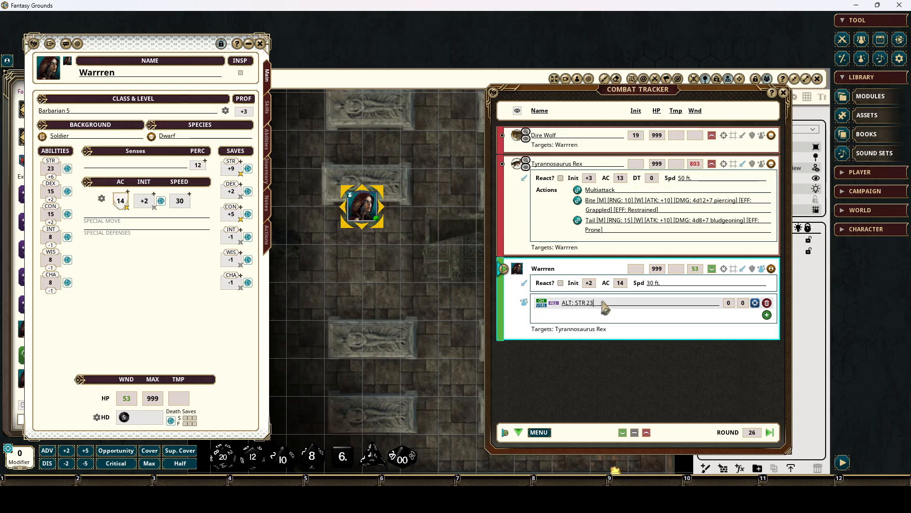
text(; INT)
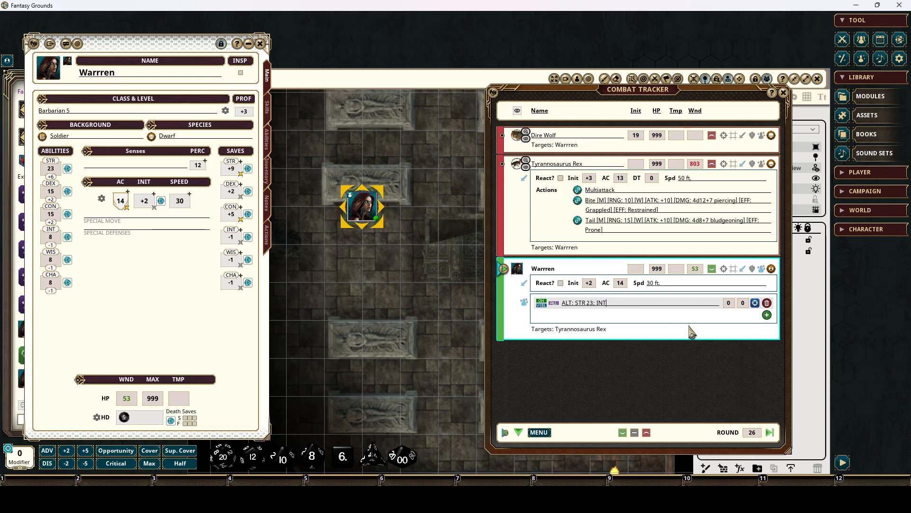
key(Left)
key(Left)
key(Left)
key(BackSpace)
key(BackSpace)
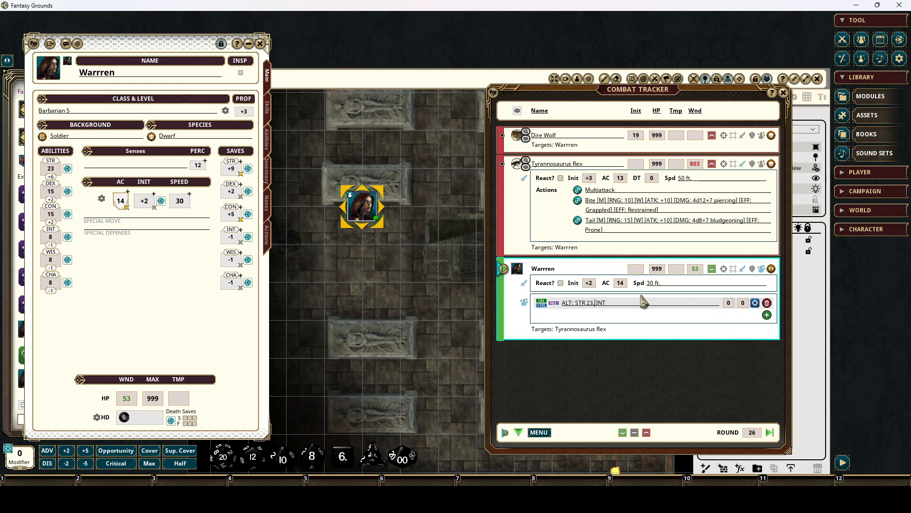
text(0)
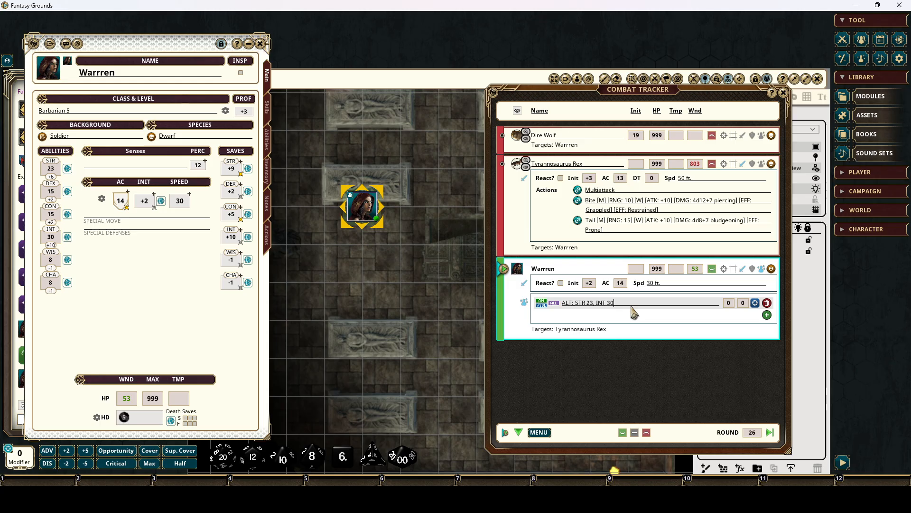
- Add a speed change to the character's effect so it reads "ALT: STR 23, INT 30, SPD 100"
text(, SP)
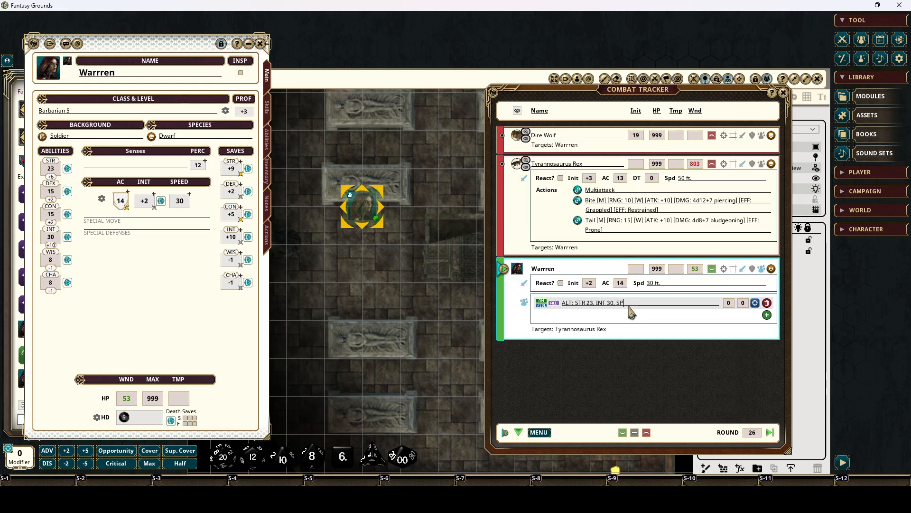
text(F 1)
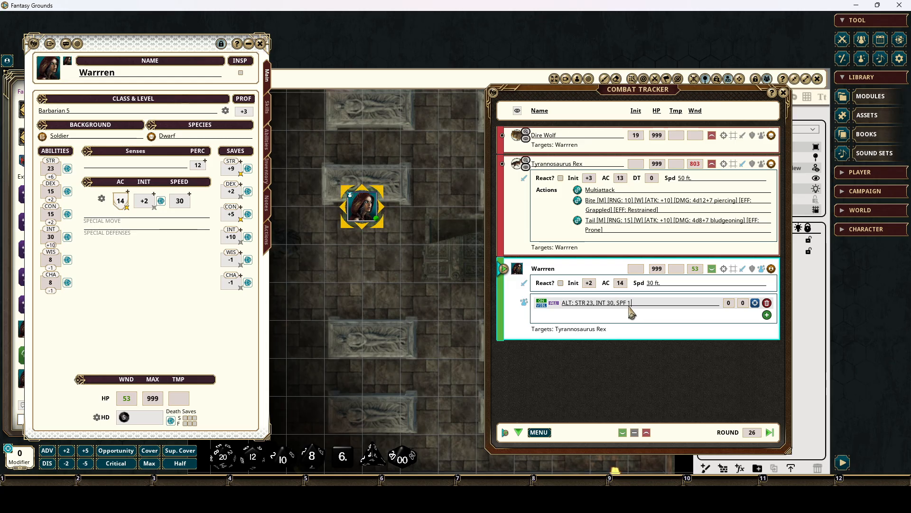
text(00)
key(Return)
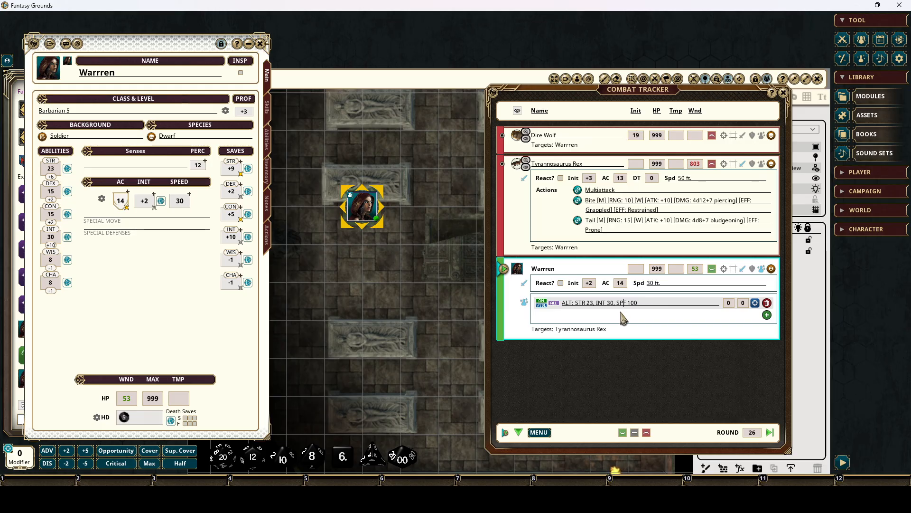
key(BackSpace)
text(D)
key(Return)
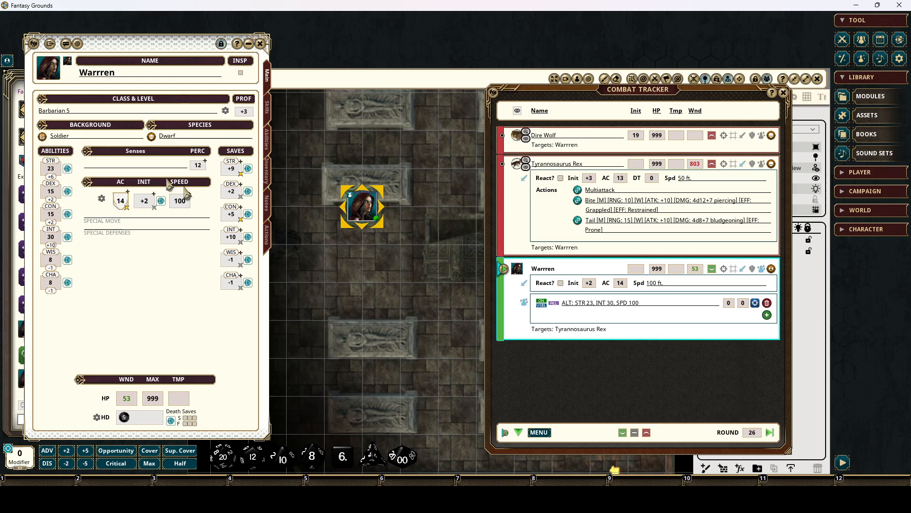
- Add a flying speed to the character's effect so it reads "ALT: STR 23, INT 30, SPD 100, FLY 50"
click(660, 304)
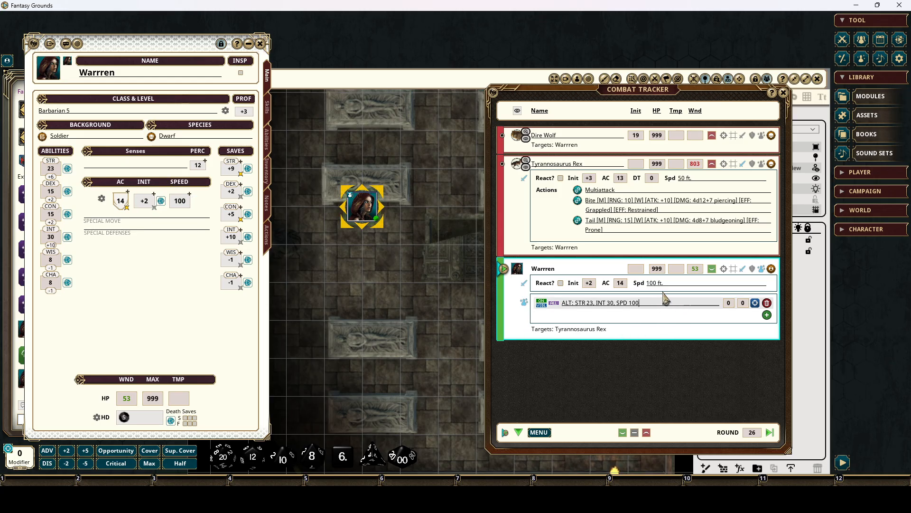
text(; FLY)
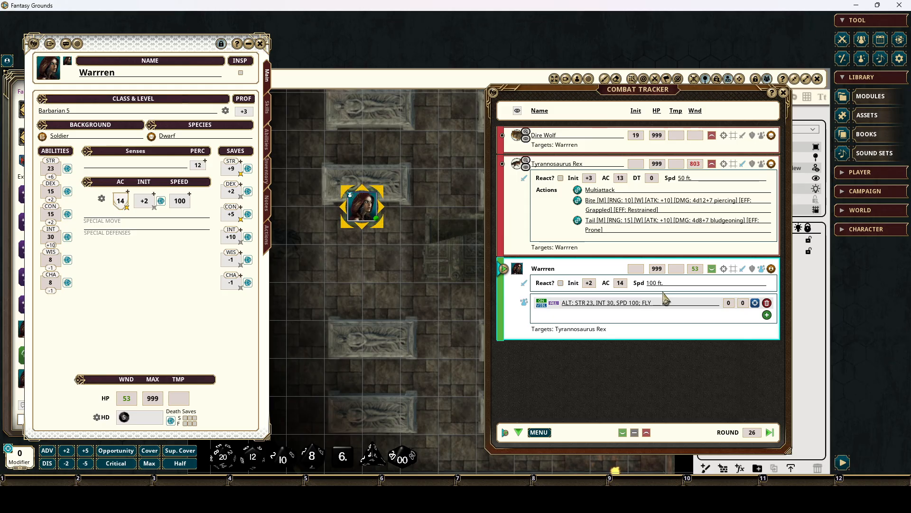
key(BackSpace)
key(BackSpace)
key(BackSpace)
key(BackSpace)
key(BackSpace)
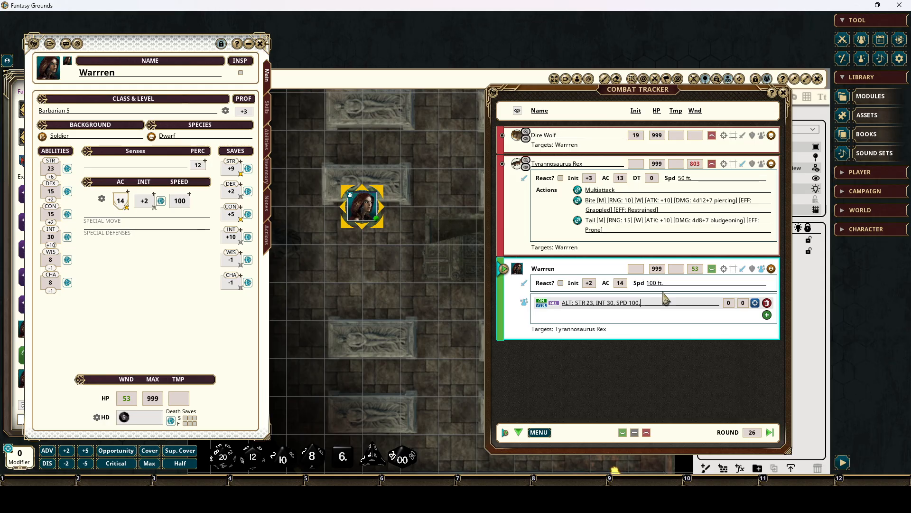
text(, FLY 50)
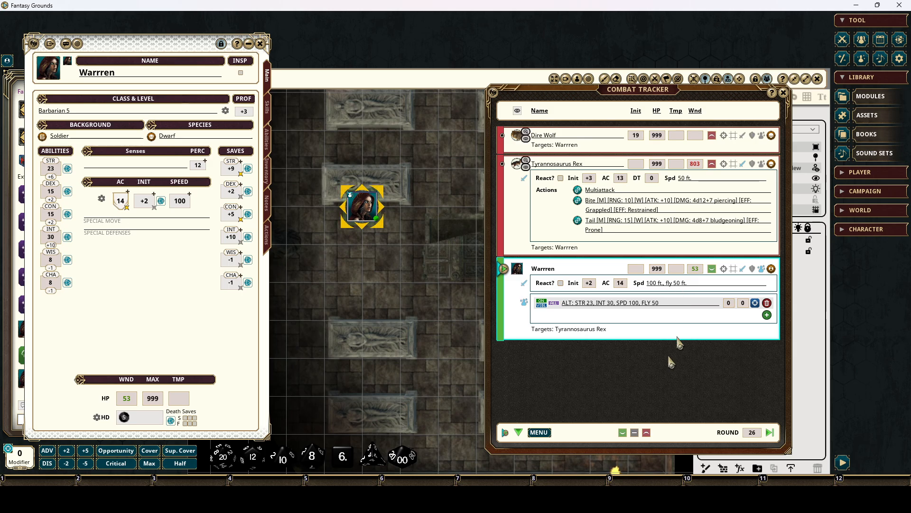
key(Return)
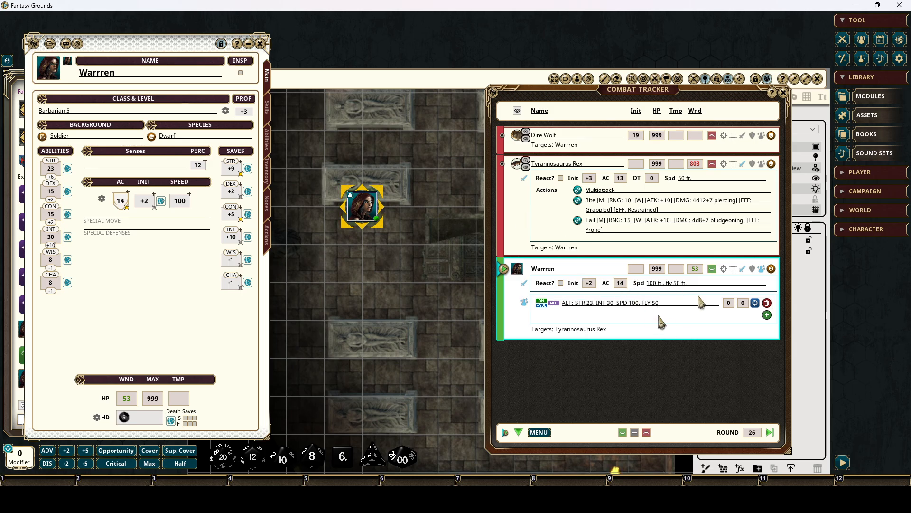